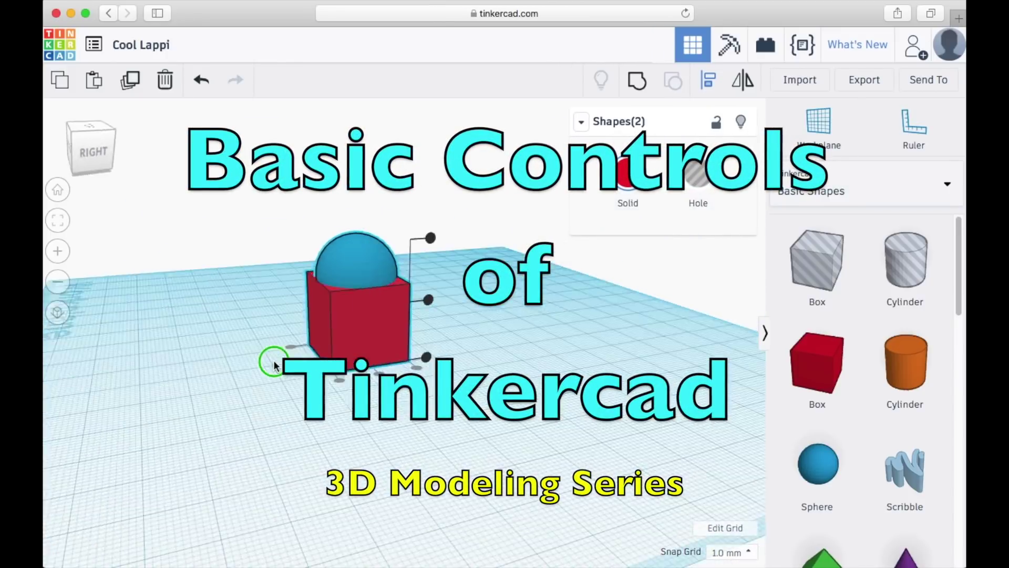
- Orbit the box-and-hemisphere model round to a more frontal view
right_drag(444, 356, 487, 340)
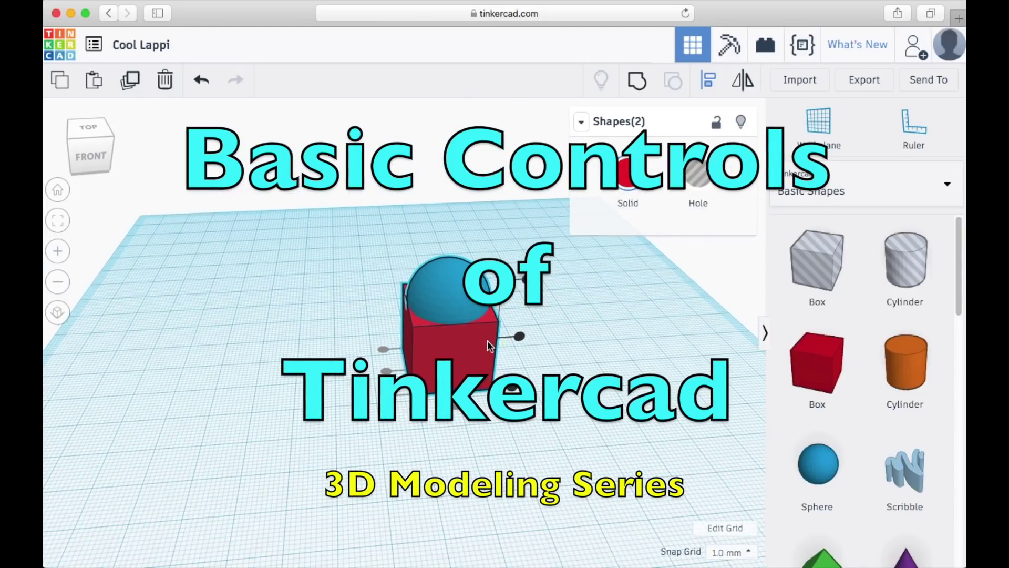
click(547, 363)
right_drag(546, 362, 551, 289)
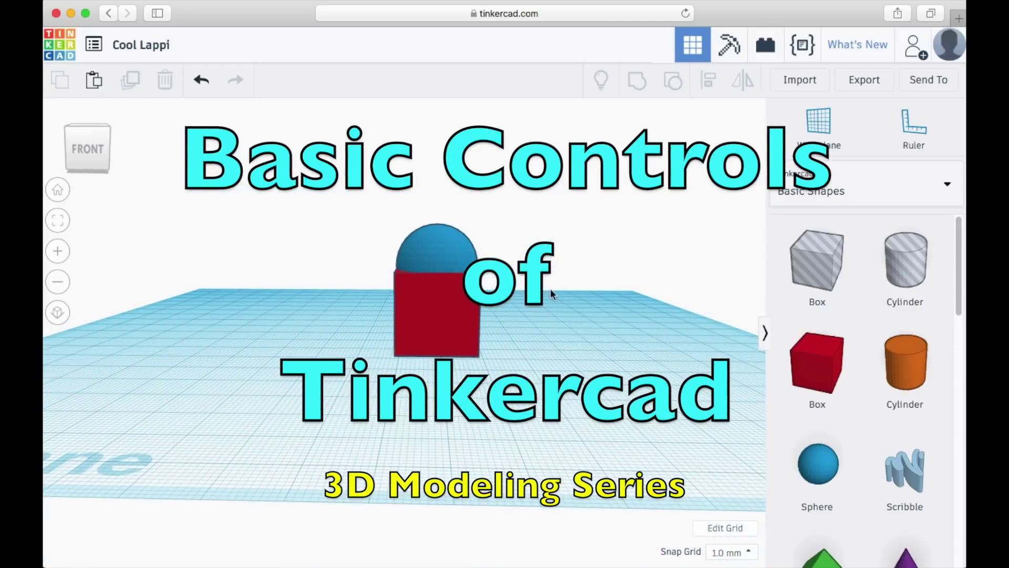
- Open the official Tinkercad site from the Google results and begin registering via Join Now
click(446, 239)
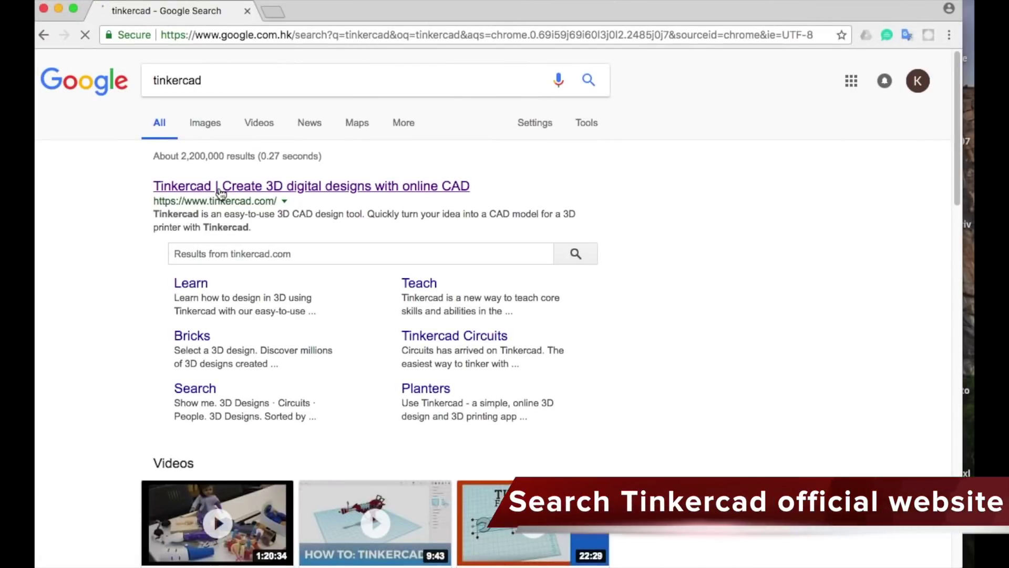
click(219, 187)
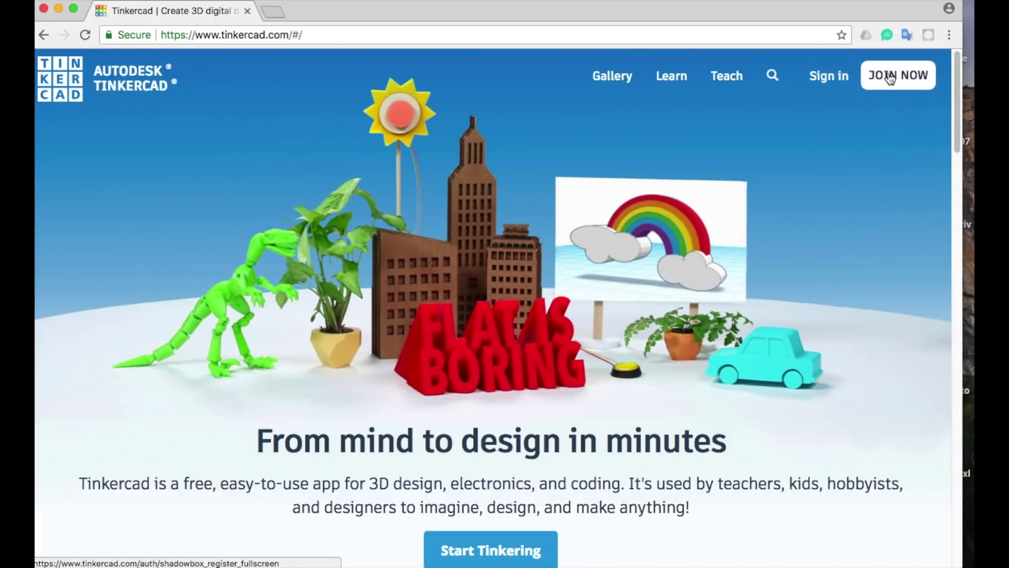
click(890, 77)
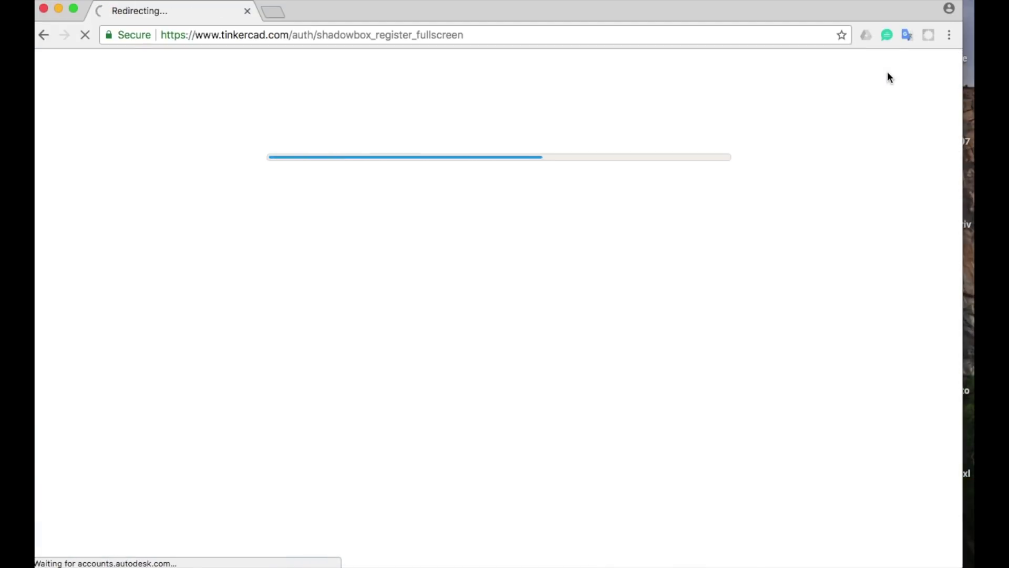
- Set the country/region to Hong Kong
click(622, 169)
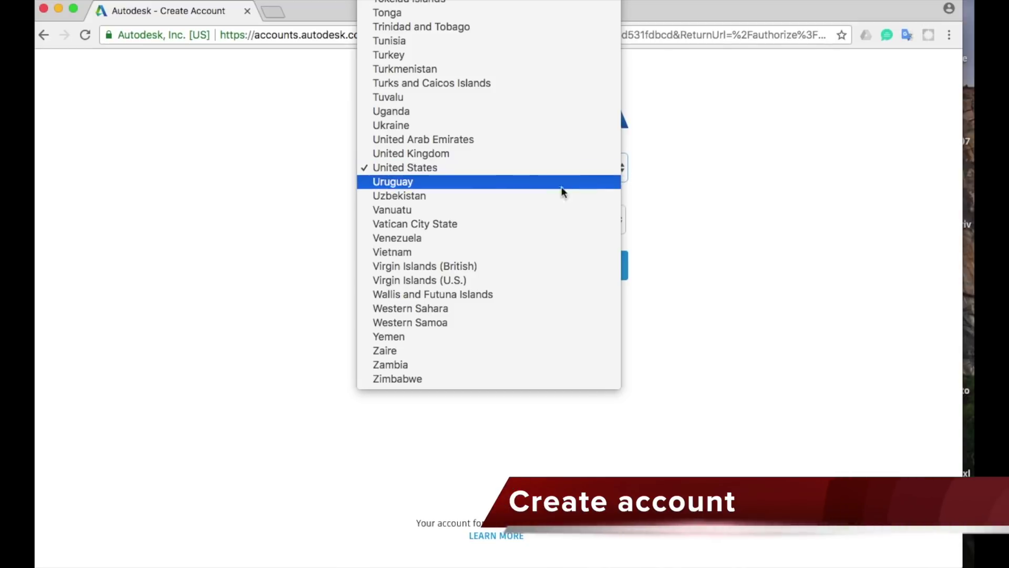
key(h)
scroll(520, 168, up, 3)
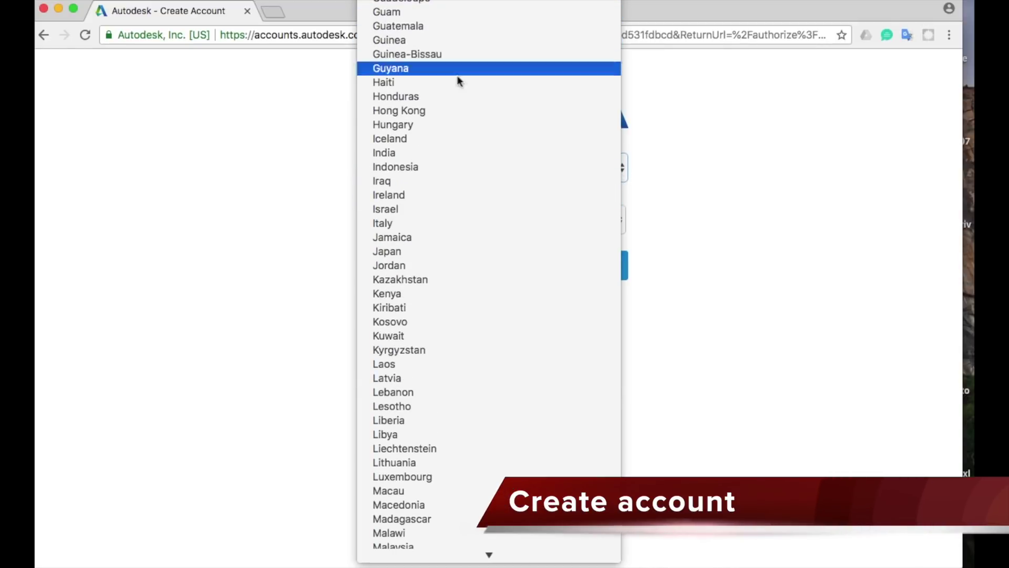
click(460, 111)
key(Escape)
- Set the birthday to January 1, 1980
click(460, 229)
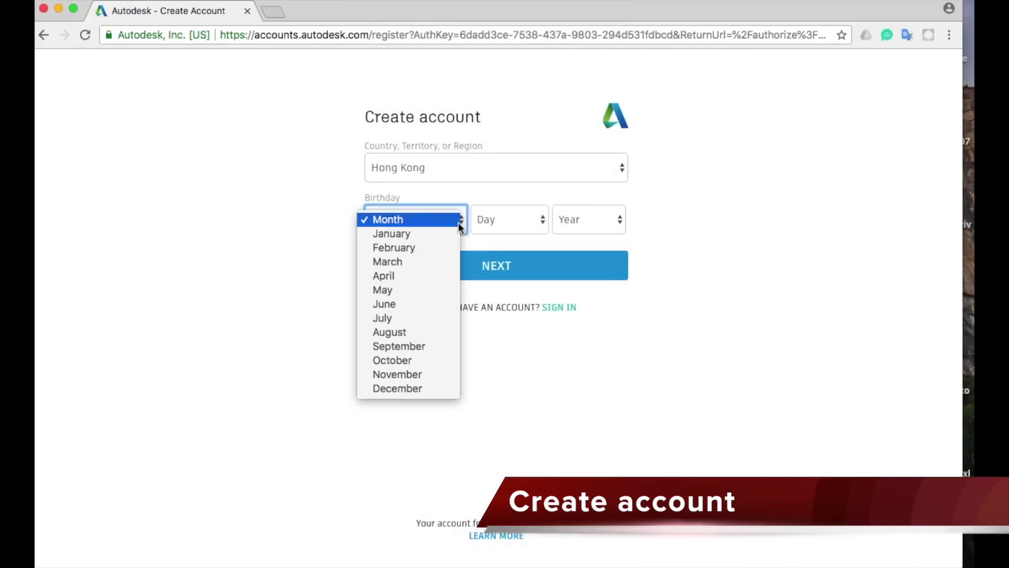
click(442, 234)
click(540, 225)
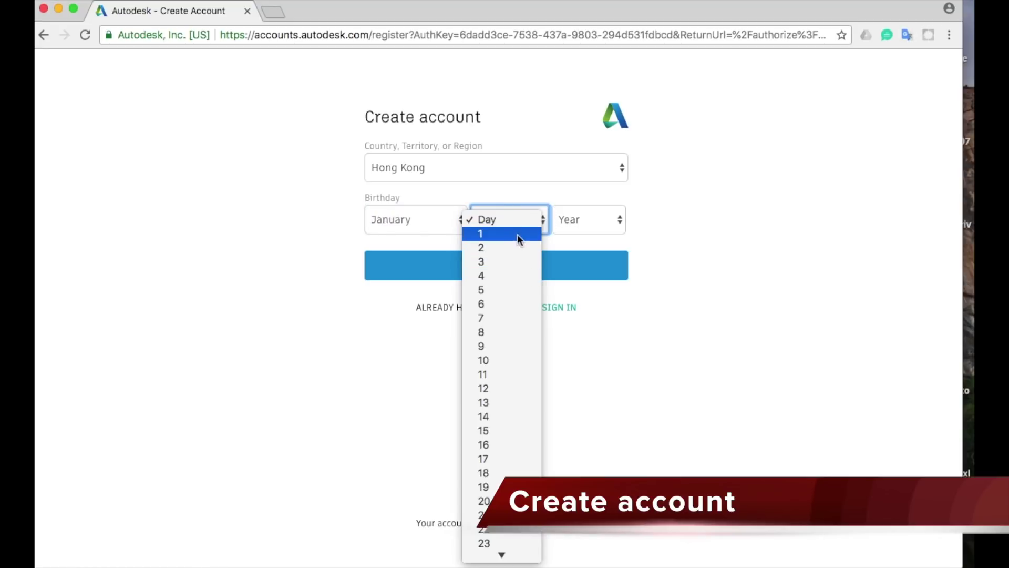
click(518, 234)
click(600, 222)
scroll(578, 462, down, 15)
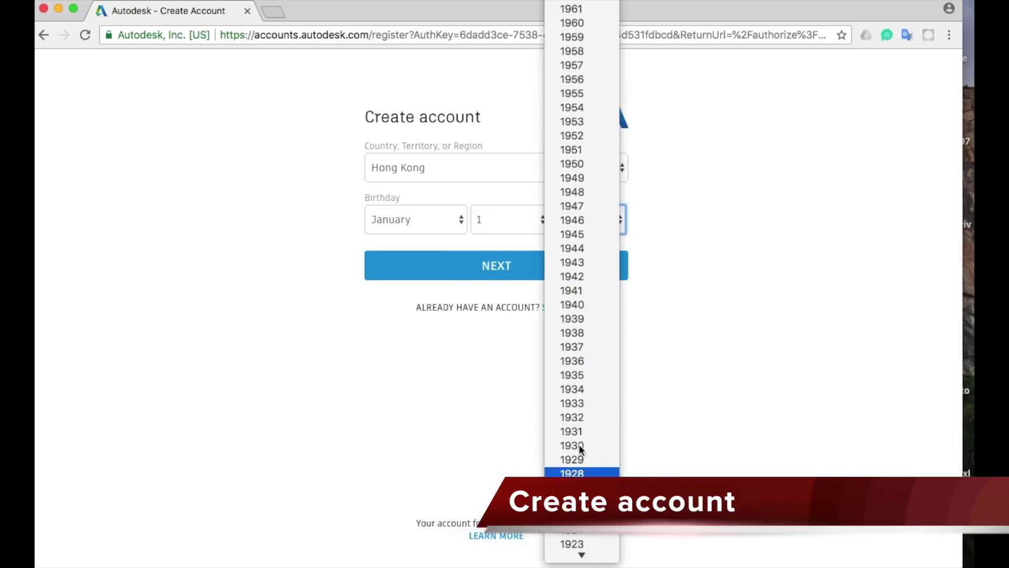
scroll(579, 305, up, 3)
scroll(575, 156, up, 10)
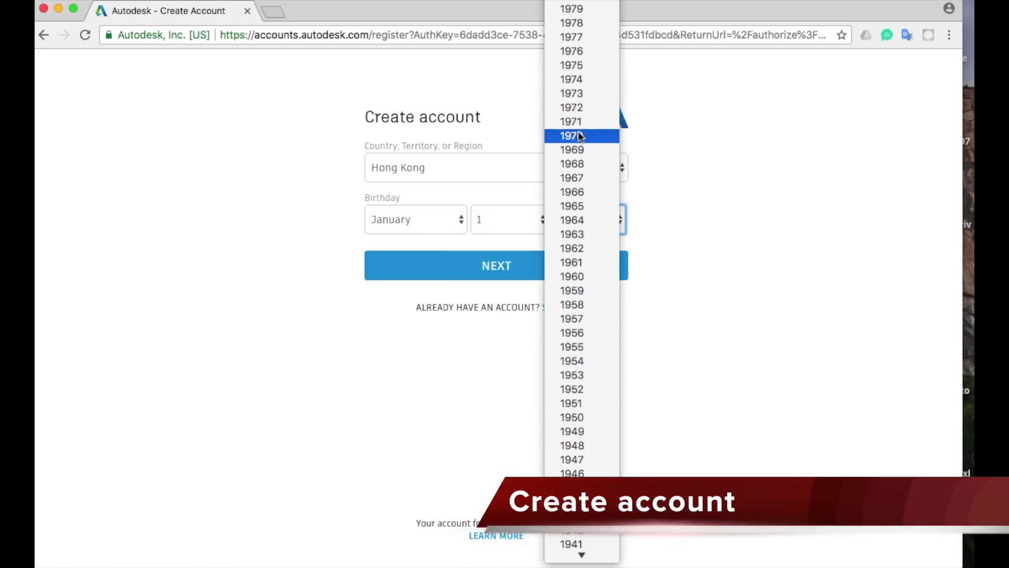
scroll(579, 124, down, 4)
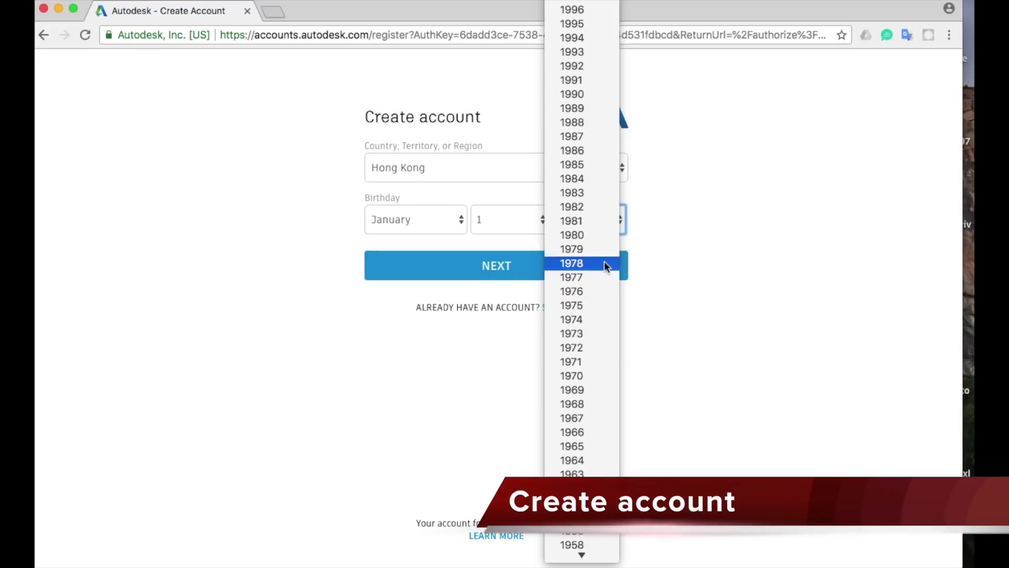
click(590, 241)
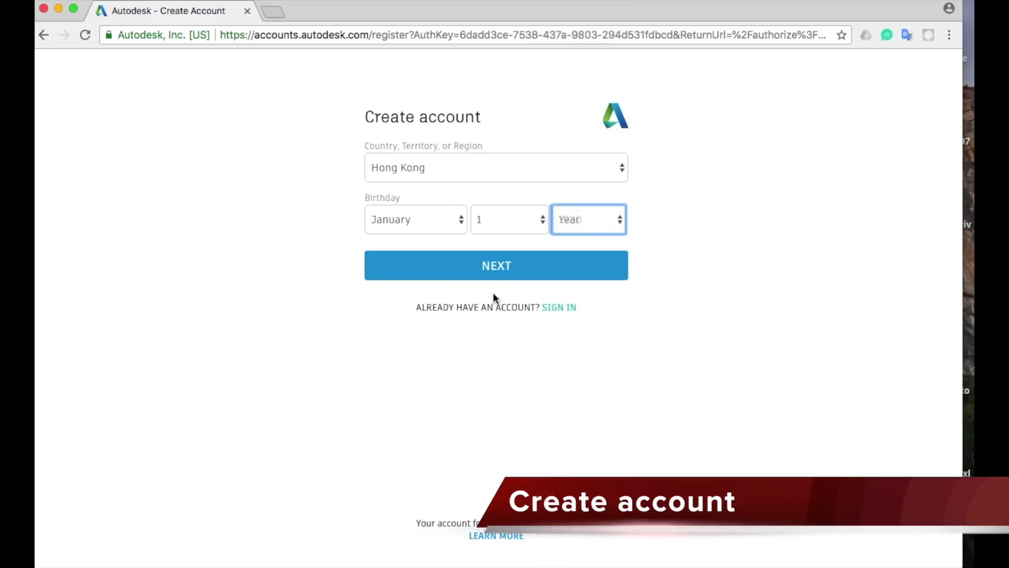
- Continue to the next page, enter the account e-mail address and move to the password field
click(504, 265)
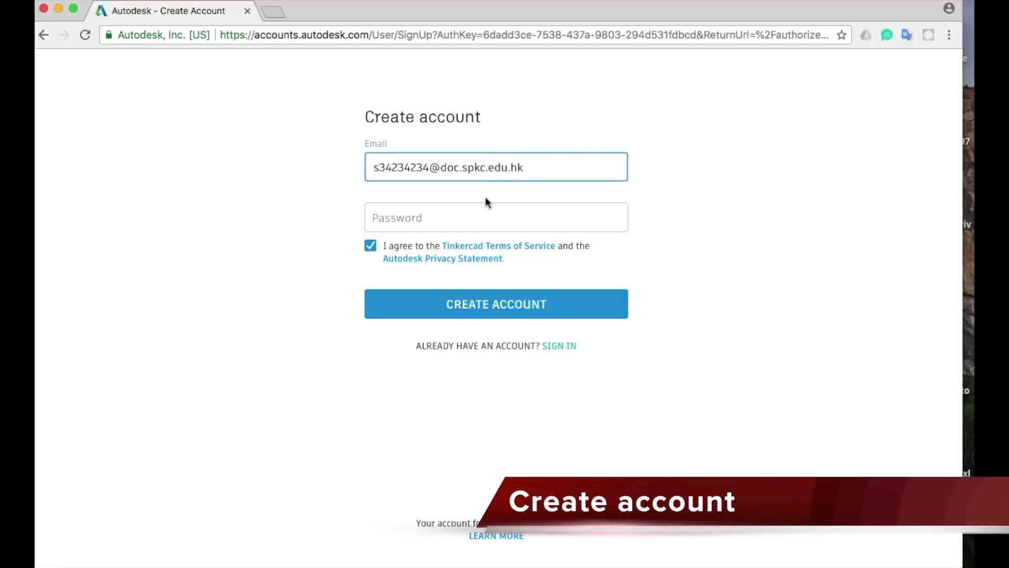
click(484, 217)
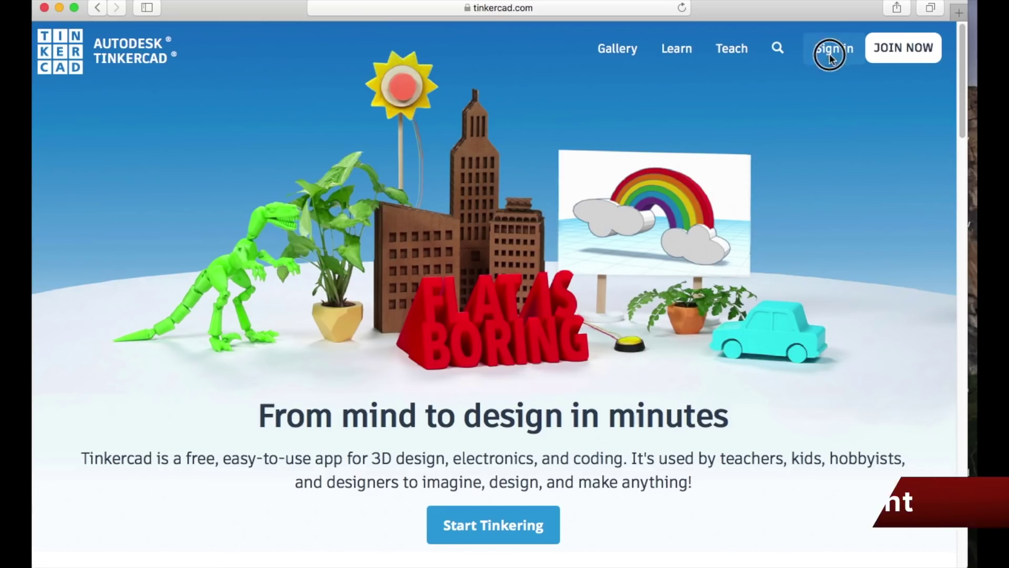
- Sign in with the new account's e-mail and password, then create a new blank design
click(830, 53)
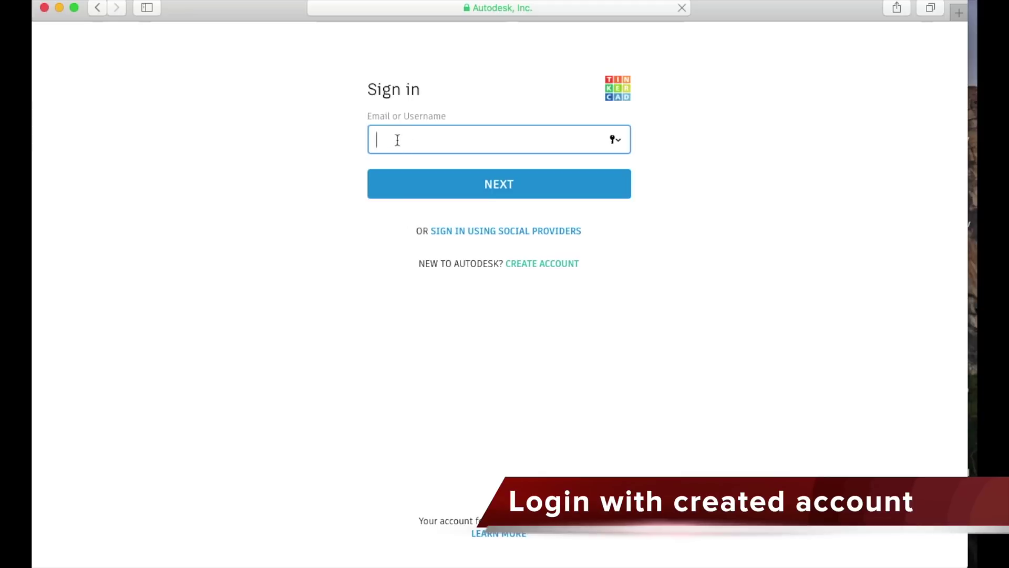
key(super+v)
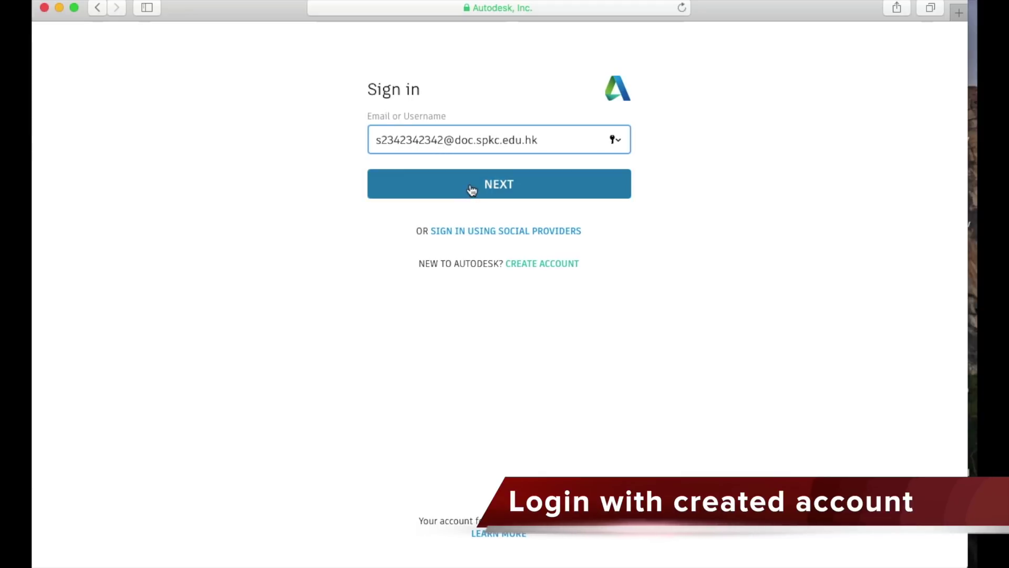
drag(443, 140, 360, 139)
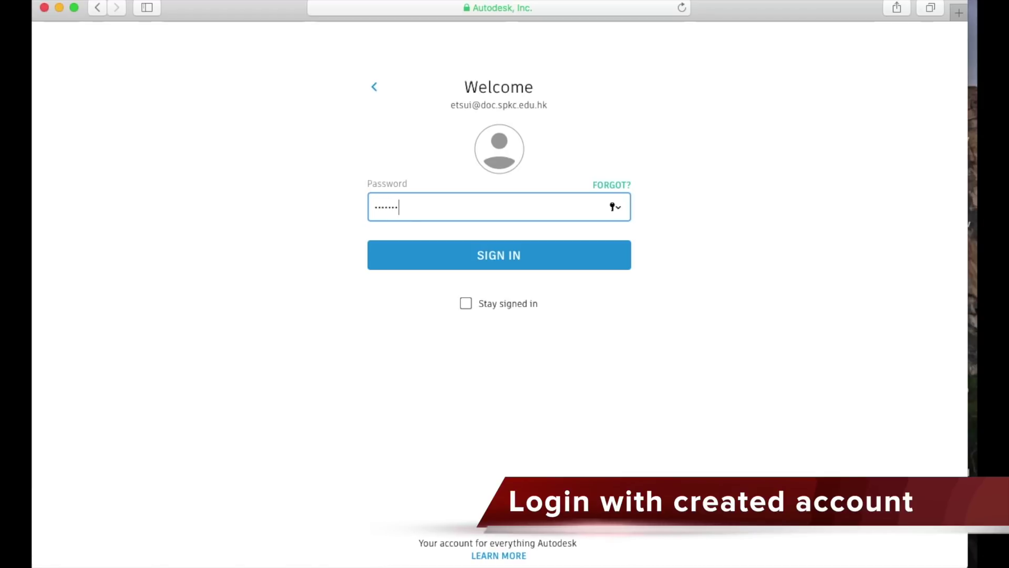
click(509, 254)
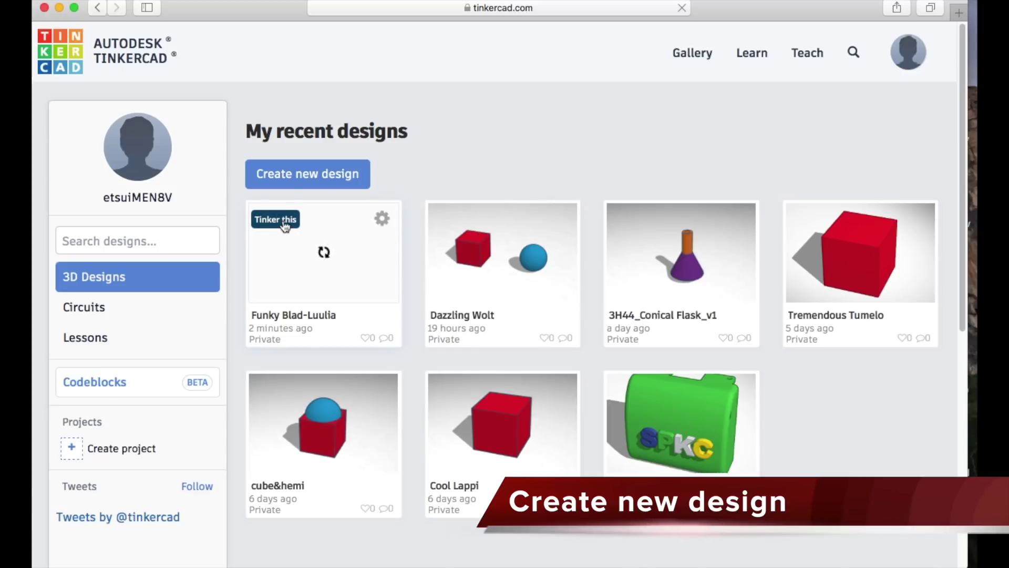
click(291, 178)
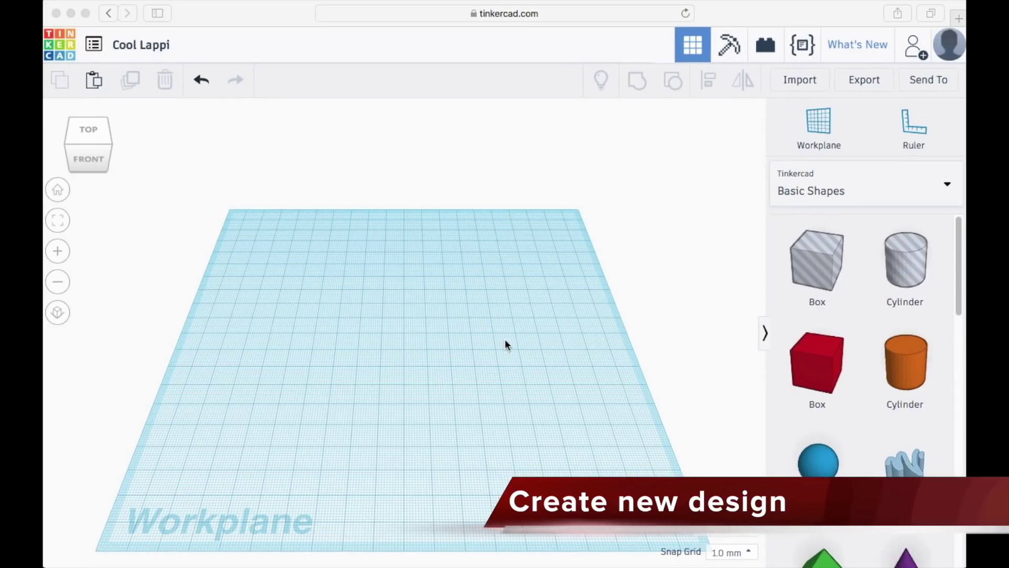
click(578, 352)
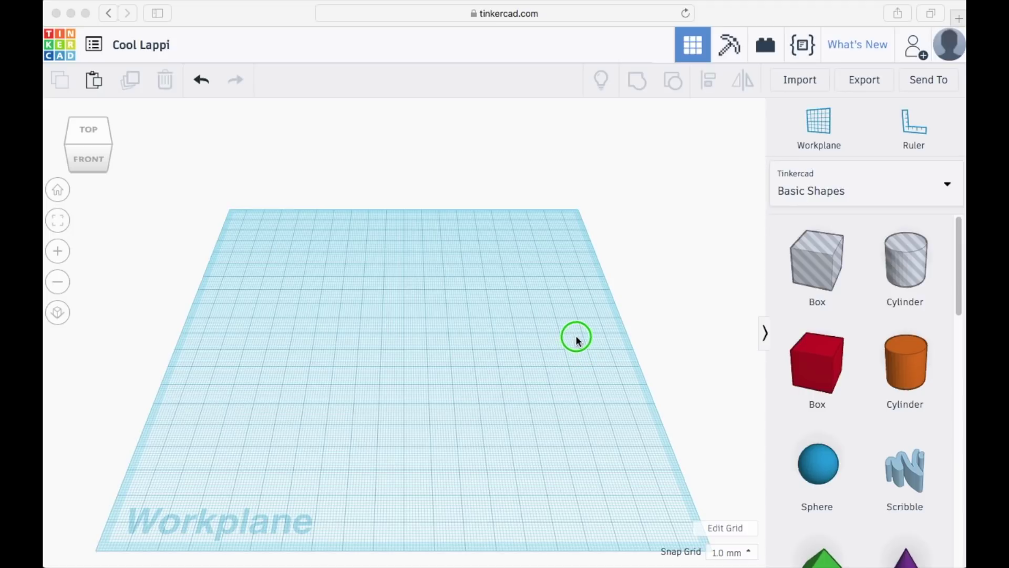
click(661, 344)
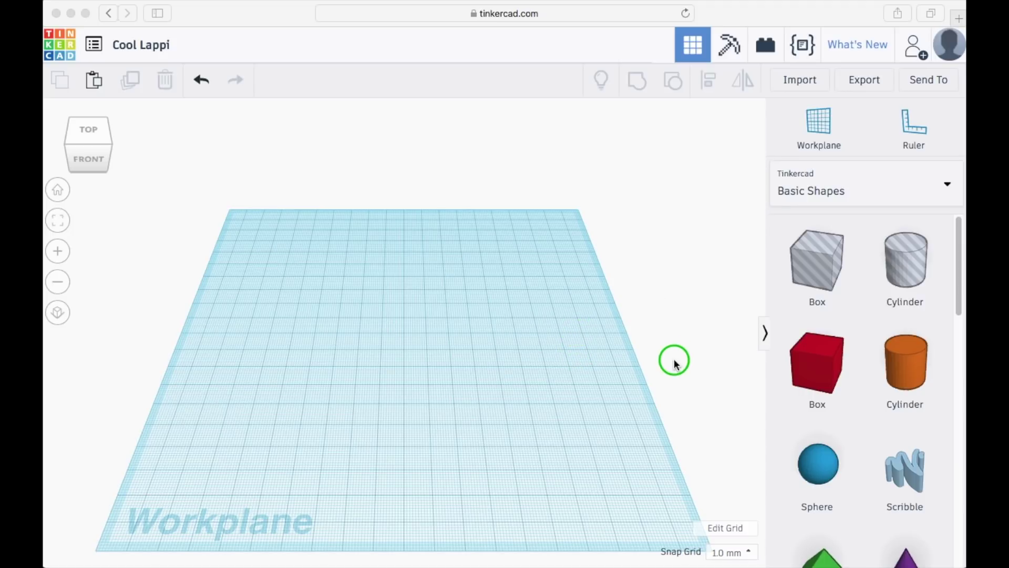
mouse_move(675, 363)
right_down()
mouse_move(664, 363)
mouse_move(653, 336)
mouse_move(688, 285)
mouse_move(687, 378)
mouse_move(653, 372)
mouse_move(674, 354)
mouse_move(501, 363)
mouse_move(634, 342)
mouse_move(728, 313)
mouse_move(694, 284)
mouse_move(696, 252)
mouse_move(671, 345)
right_up()
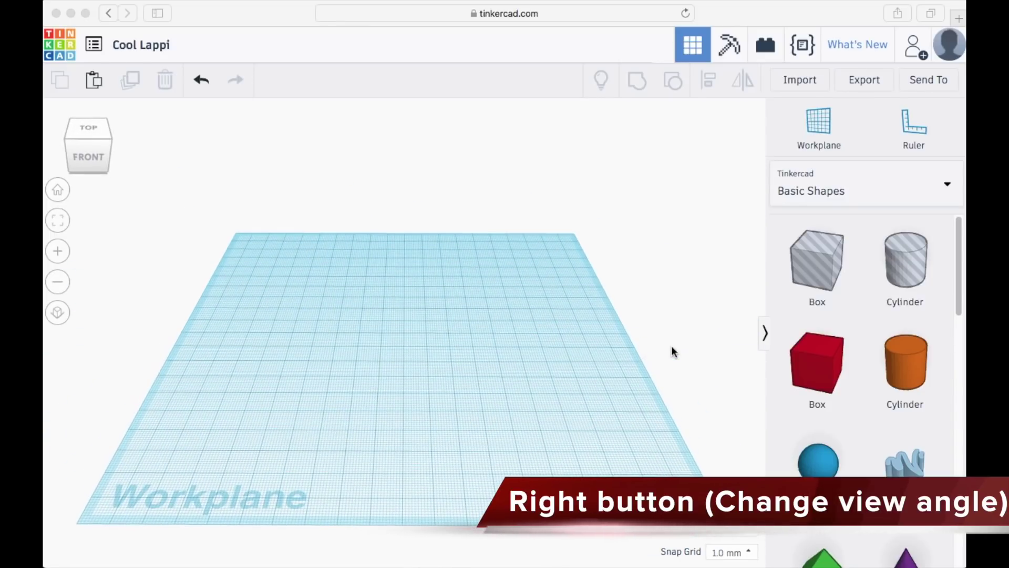
- Rotate the workplane view through top, front, underneath and back views, returning to front
click(93, 132)
click(91, 132)
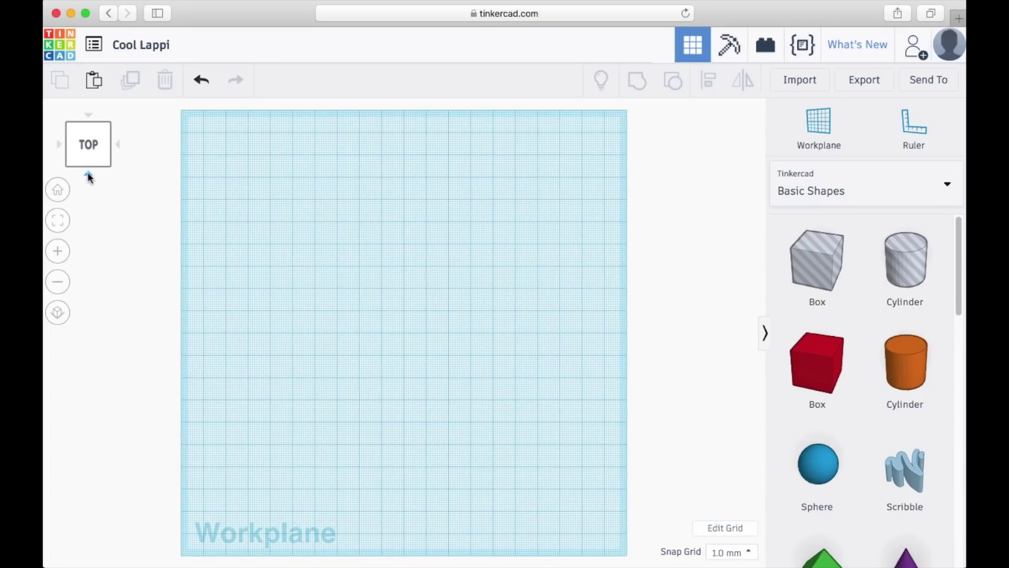
click(88, 172)
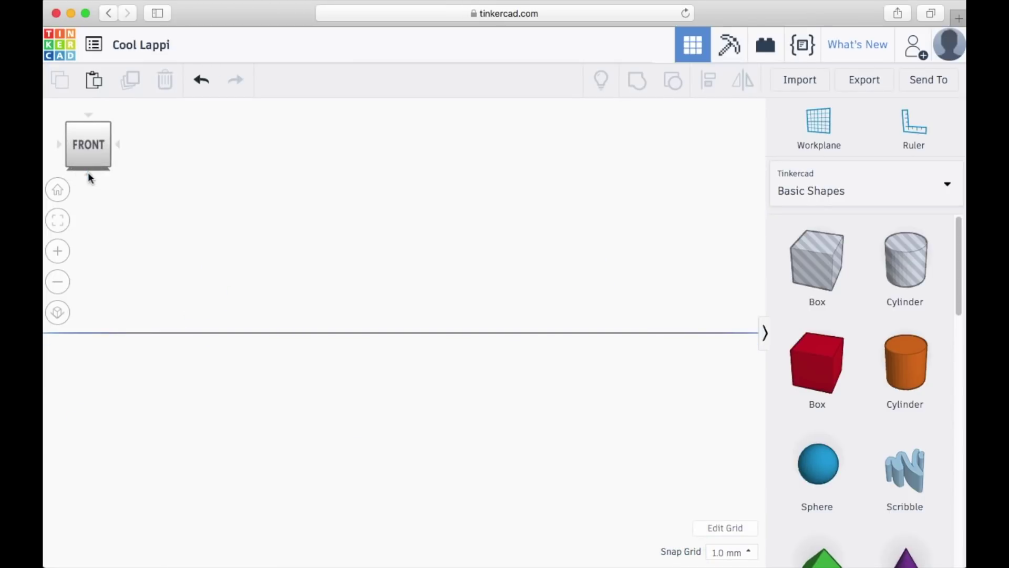
click(90, 174)
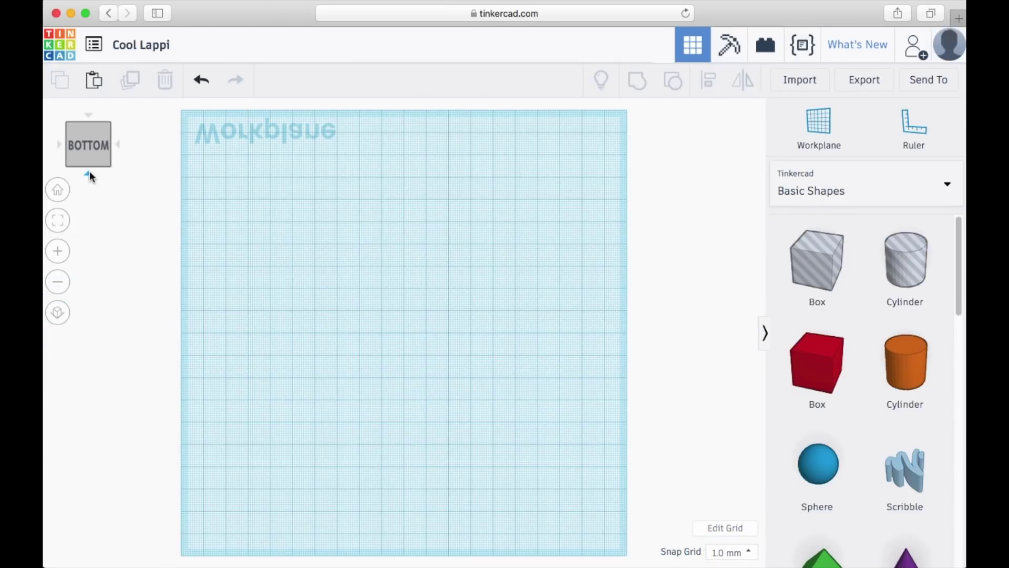
click(90, 174)
click(90, 173)
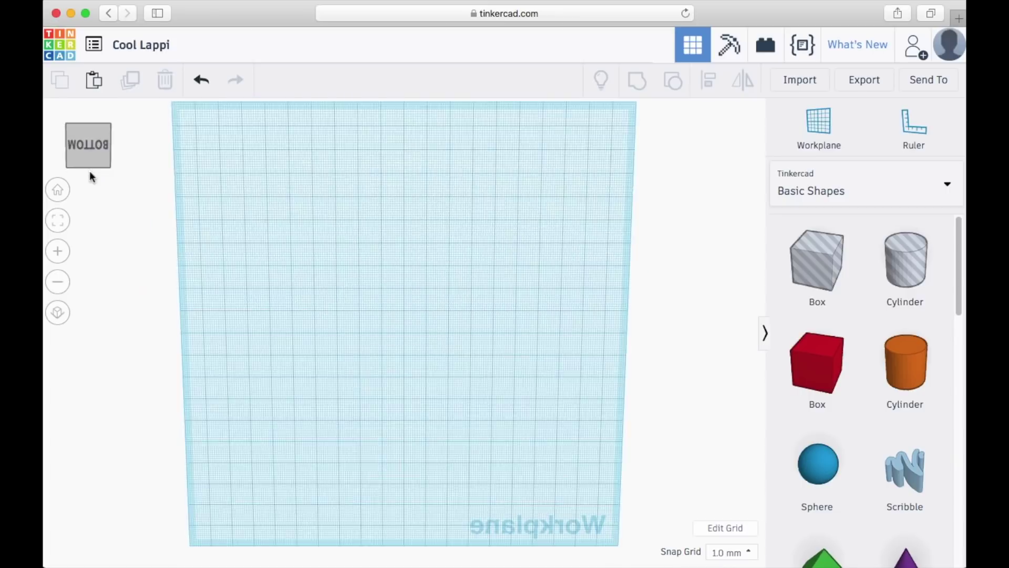
click(90, 174)
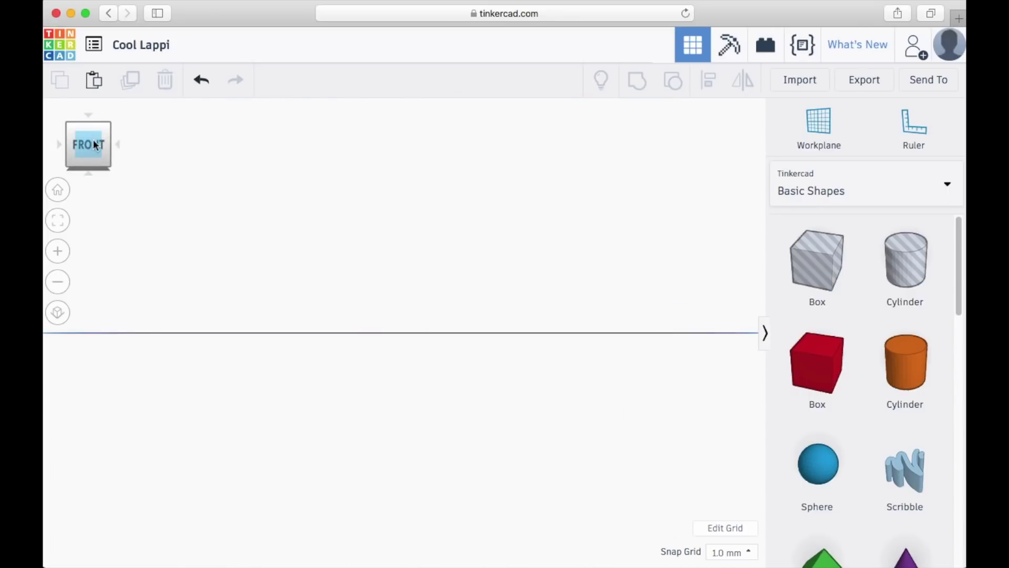
- View the workplane from the top-front-right corner, then straight down, ending on an angled front view
click(88, 125)
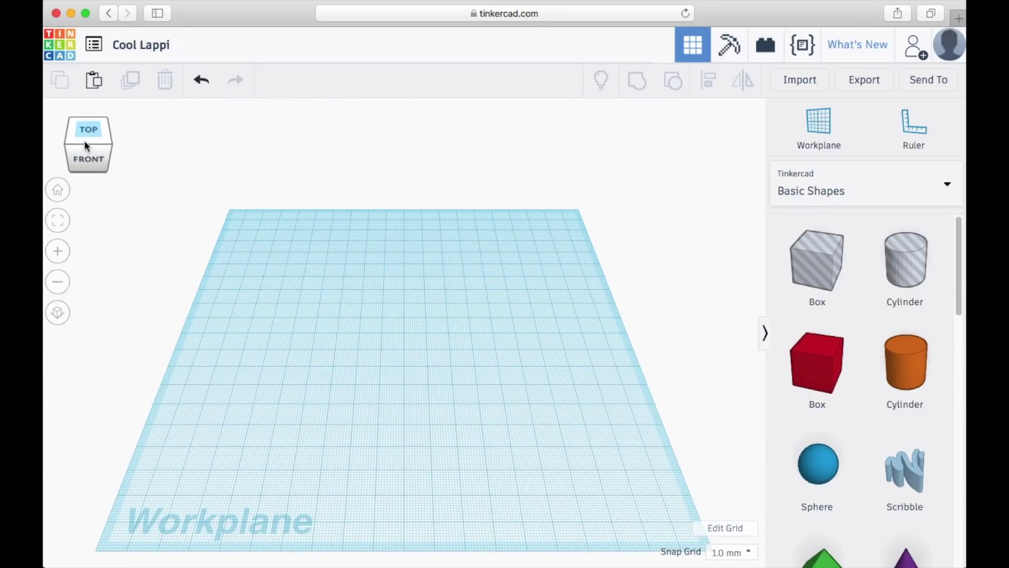
click(112, 149)
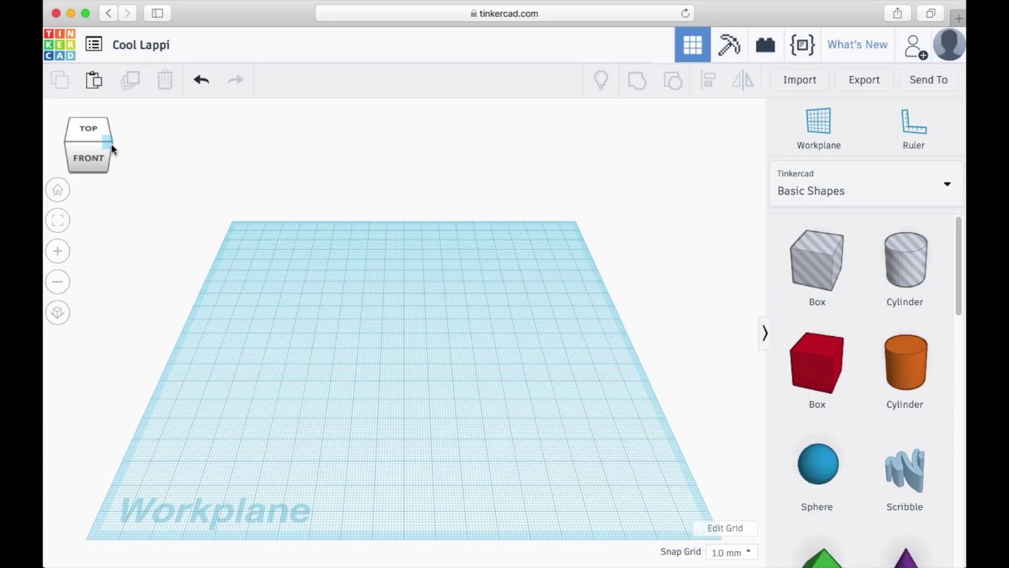
click(111, 149)
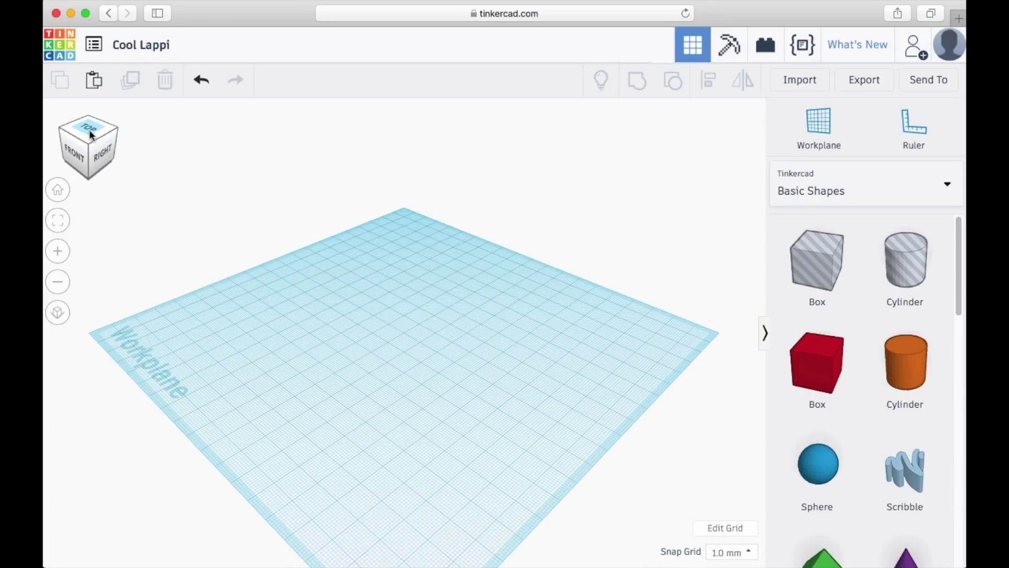
click(89, 136)
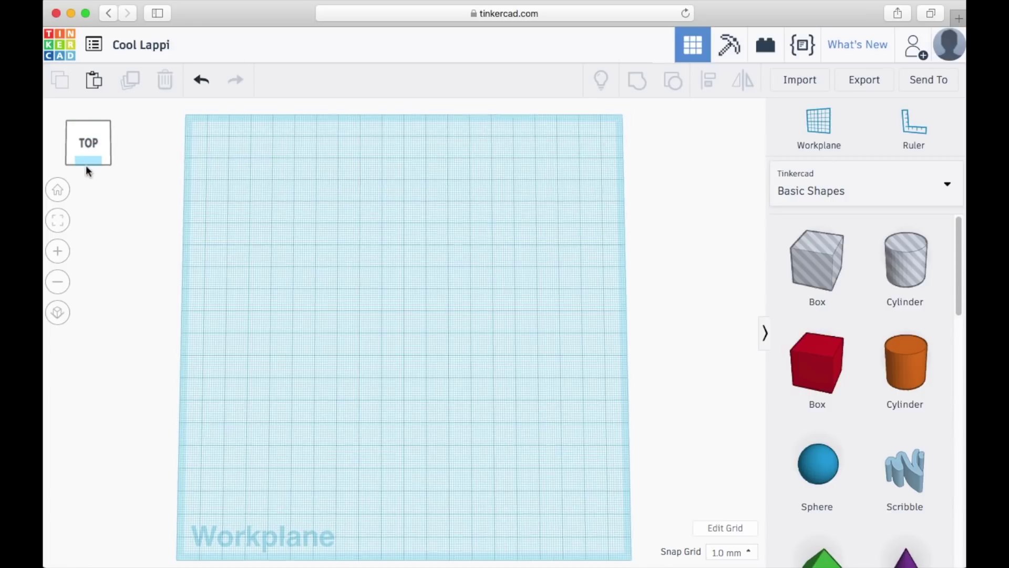
click(86, 165)
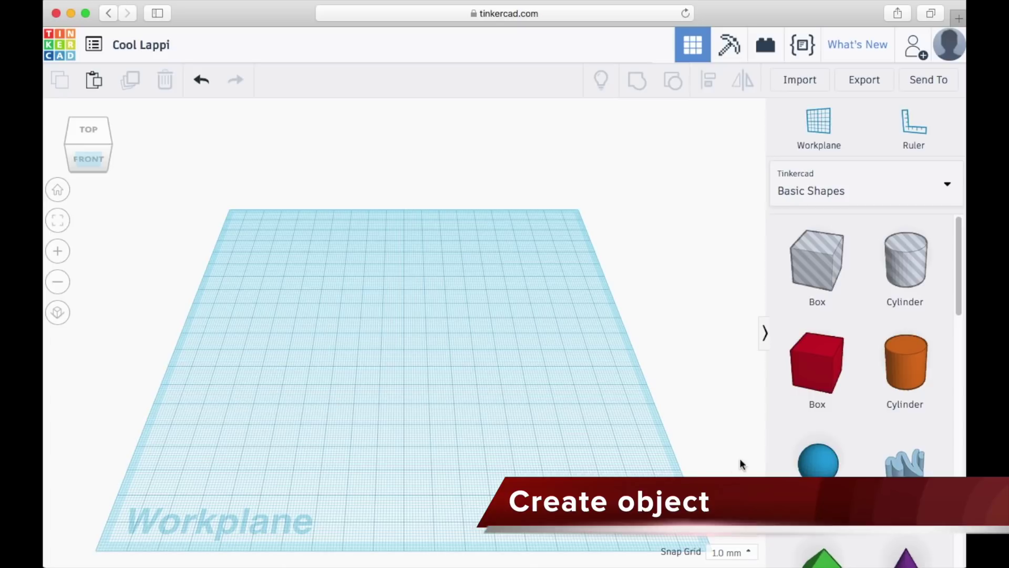
- Drag a red Box and a blue Sphere from Basic Shapes onto the workplane, side by side
drag(810, 379, 384, 370)
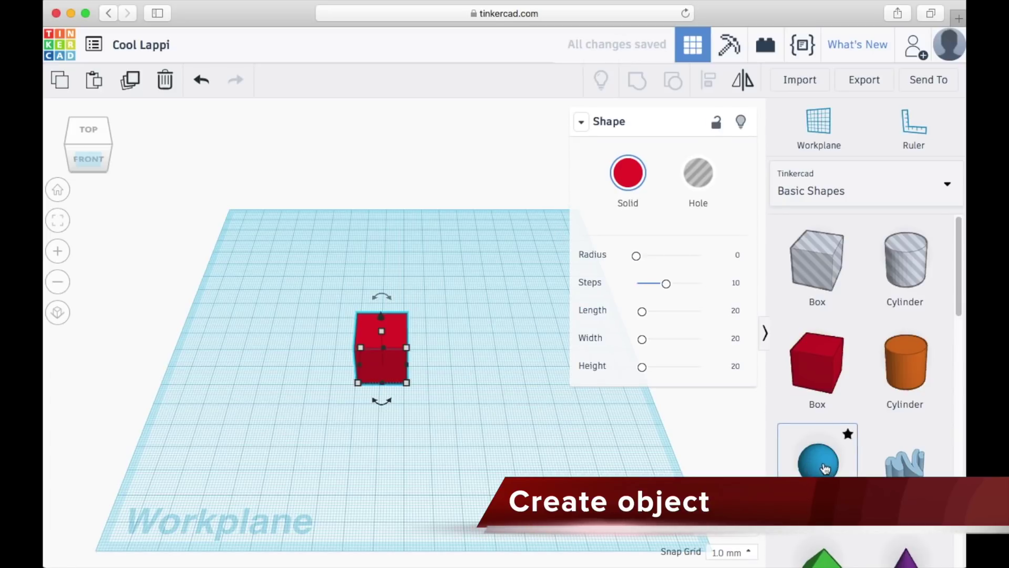
drag(824, 466, 482, 361)
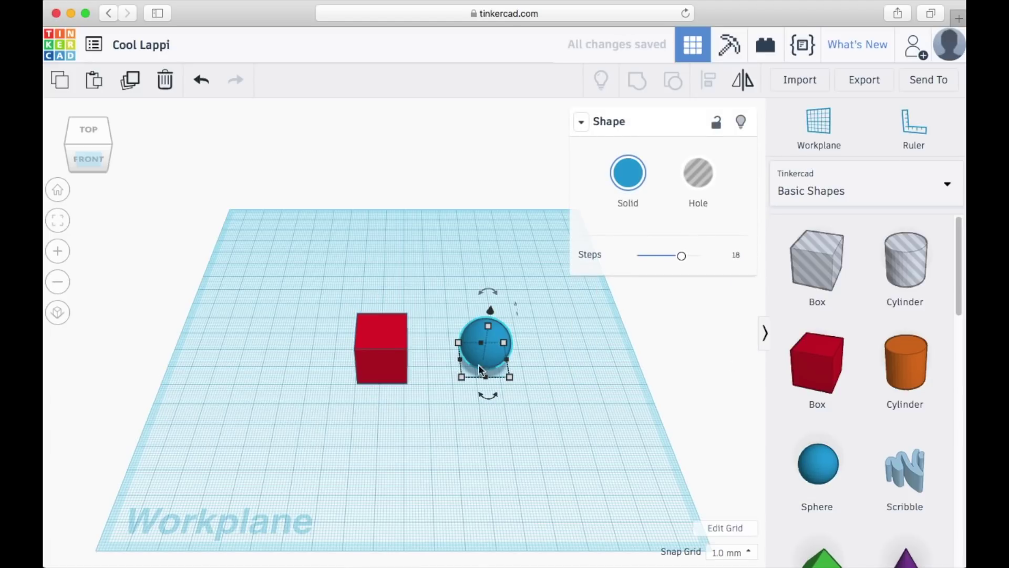
click(442, 402)
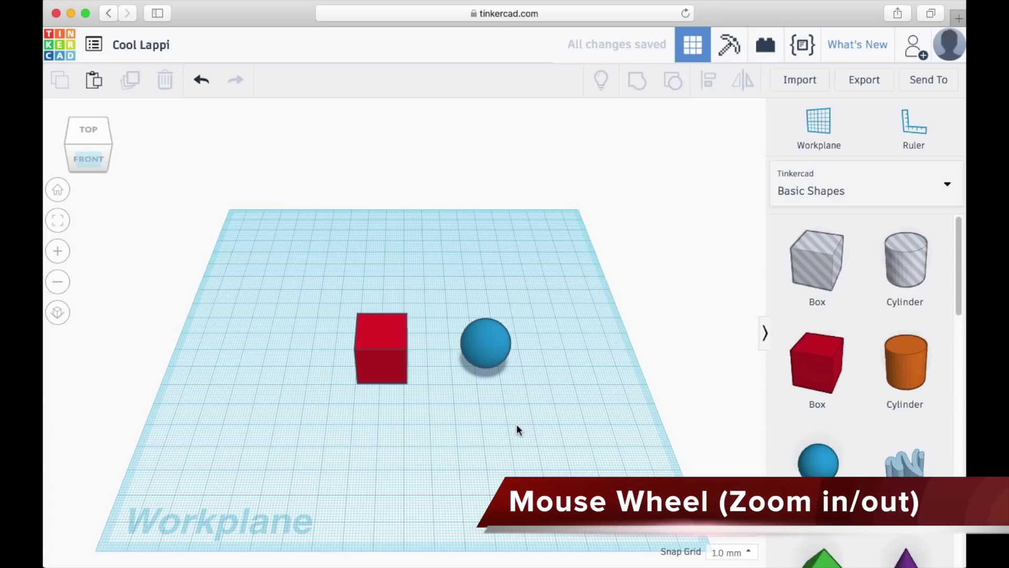
scroll(516, 423, up, 10)
scroll(517, 425, down, 10)
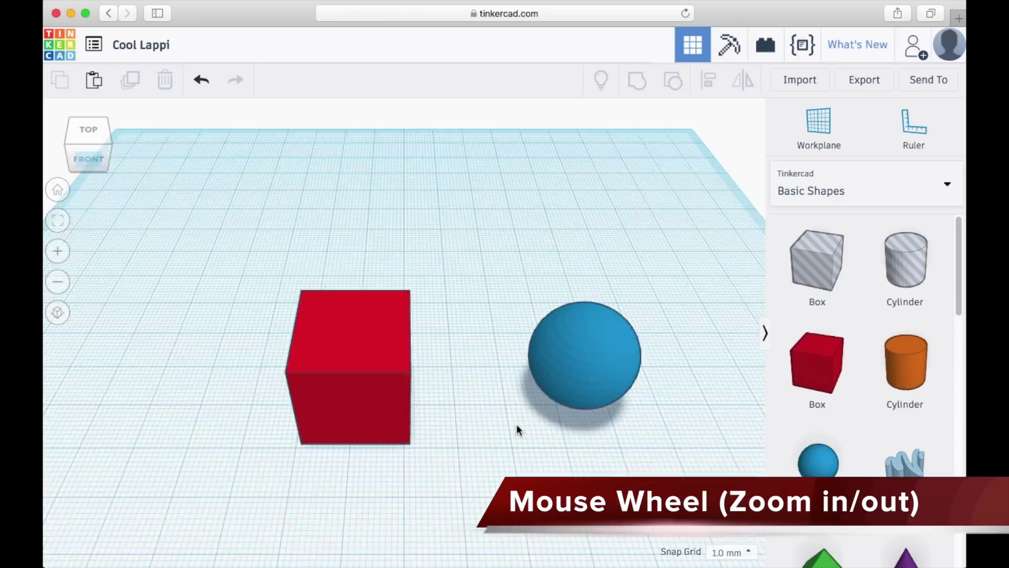
scroll(517, 425, up, 5)
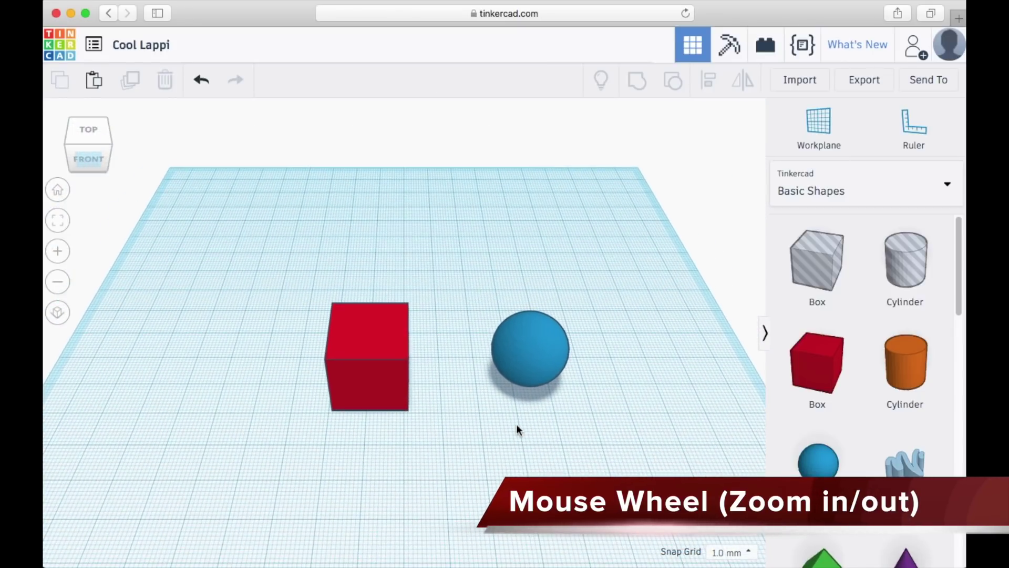
scroll(517, 426, down, 5)
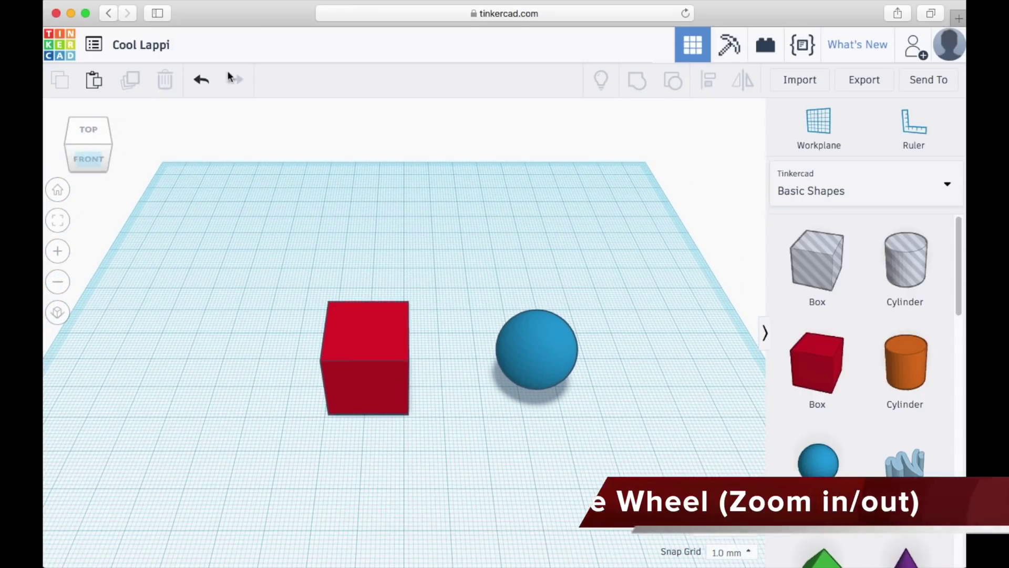
- Raise the sphere 8 mm, move it over the red box and lower it into the box's top
click(93, 158)
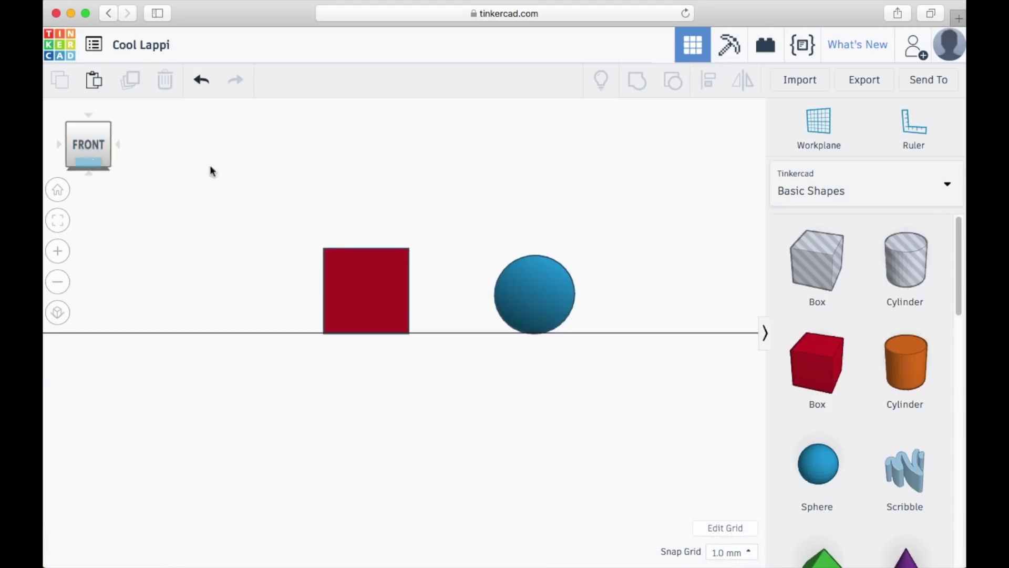
click(536, 274)
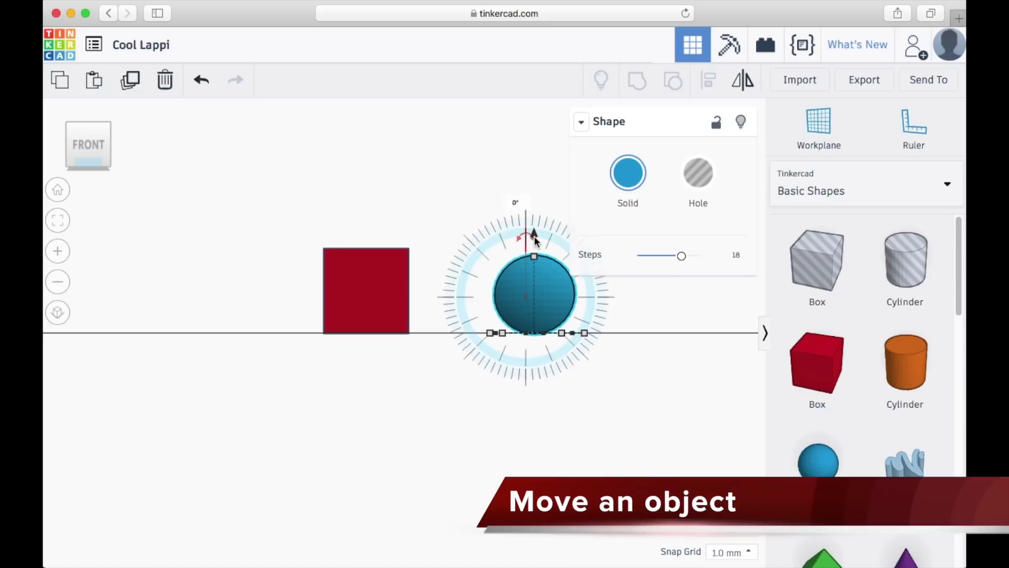
drag(535, 235, 537, 186)
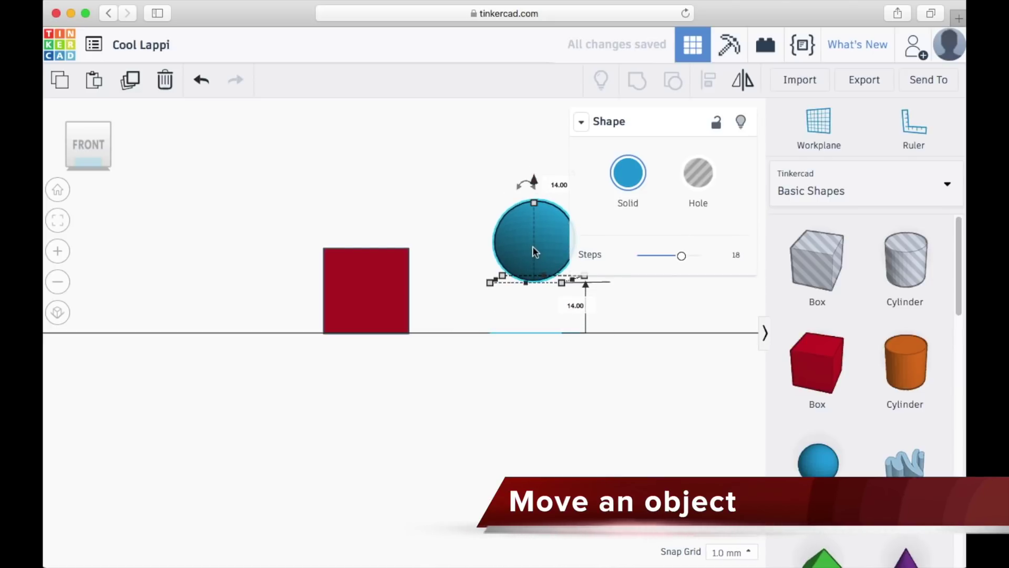
drag(532, 251, 354, 241)
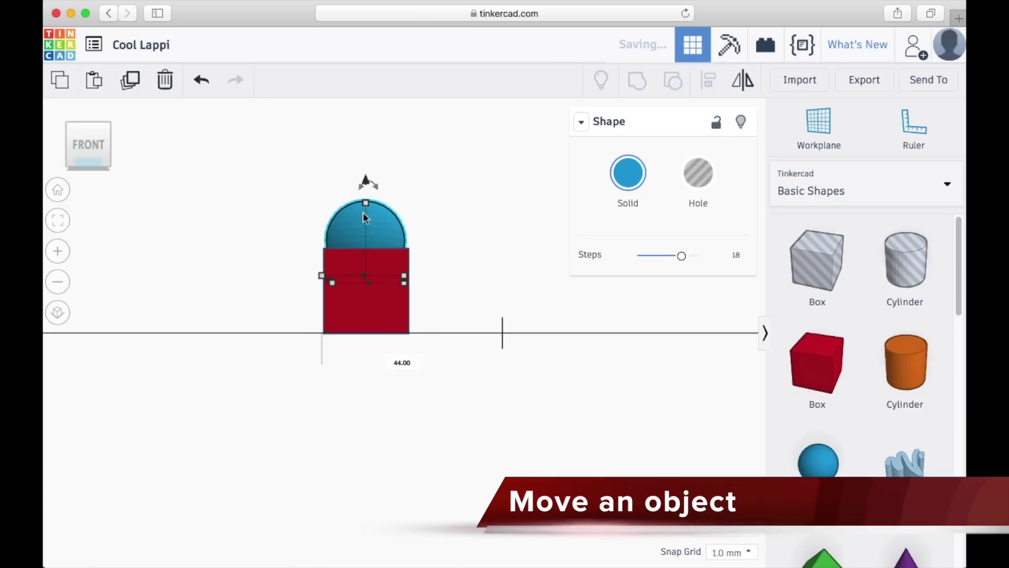
drag(367, 181, 367, 195)
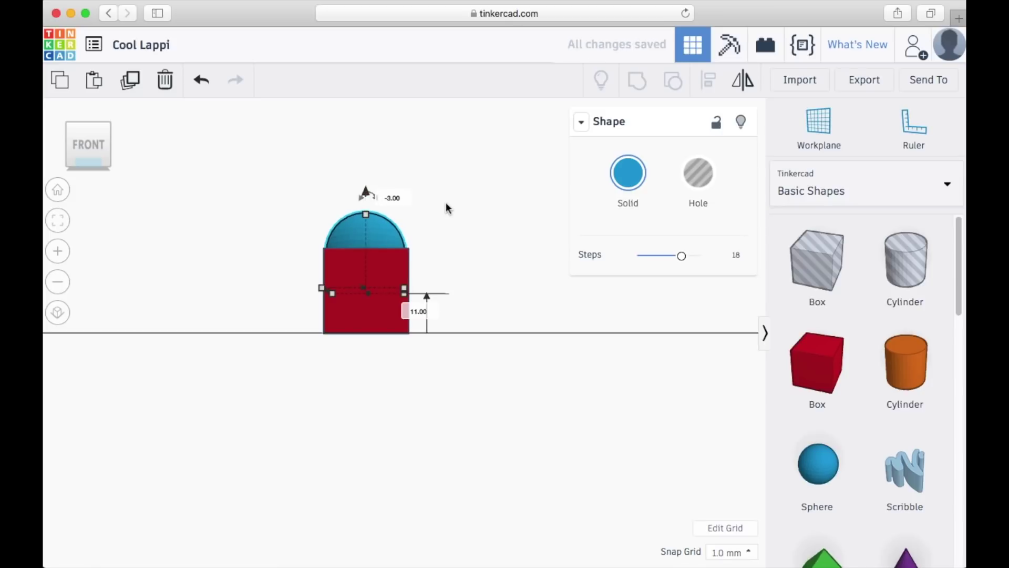
- Pull the sphere back out to the right of the box in the front view
mouse_move(446, 204)
right_down()
mouse_move(442, 259)
mouse_move(457, 352)
mouse_move(453, 208)
right_up()
click(84, 151)
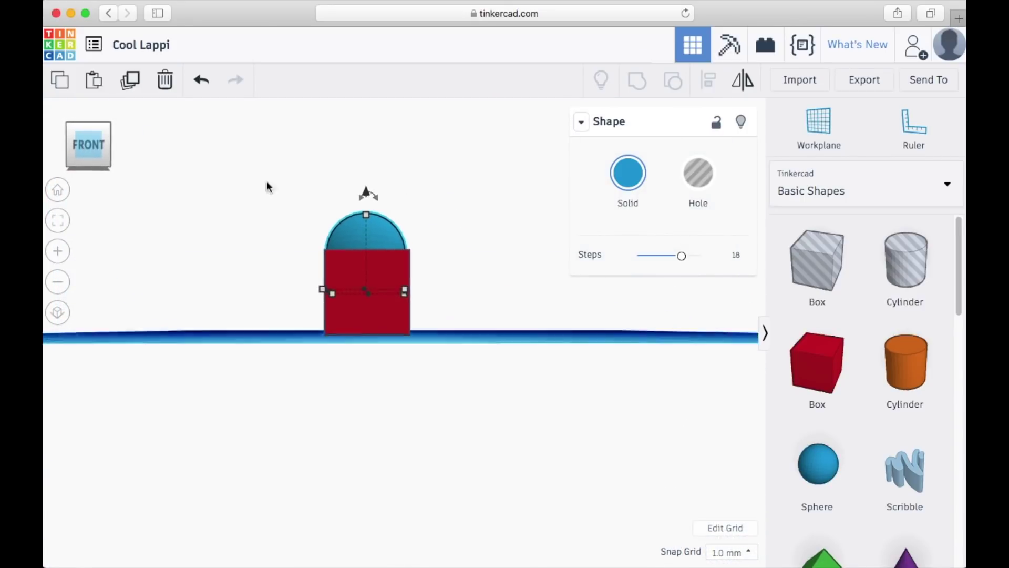
drag(386, 232, 524, 229)
right_drag(289, 194, 272, 264)
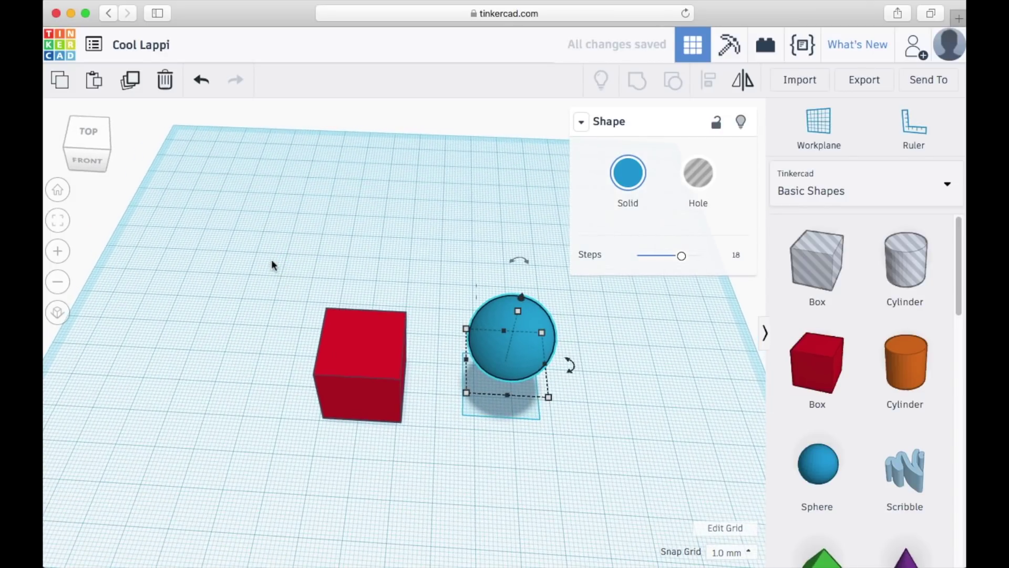
- Select the box and sphere and align them centred front-to-back and side-to-side
drag(504, 393, 614, 474)
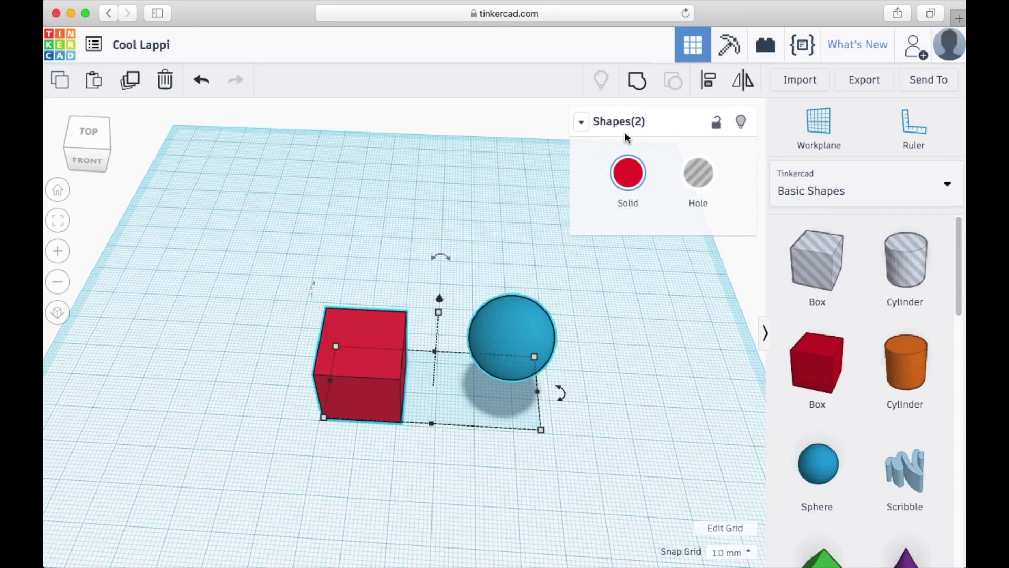
click(707, 82)
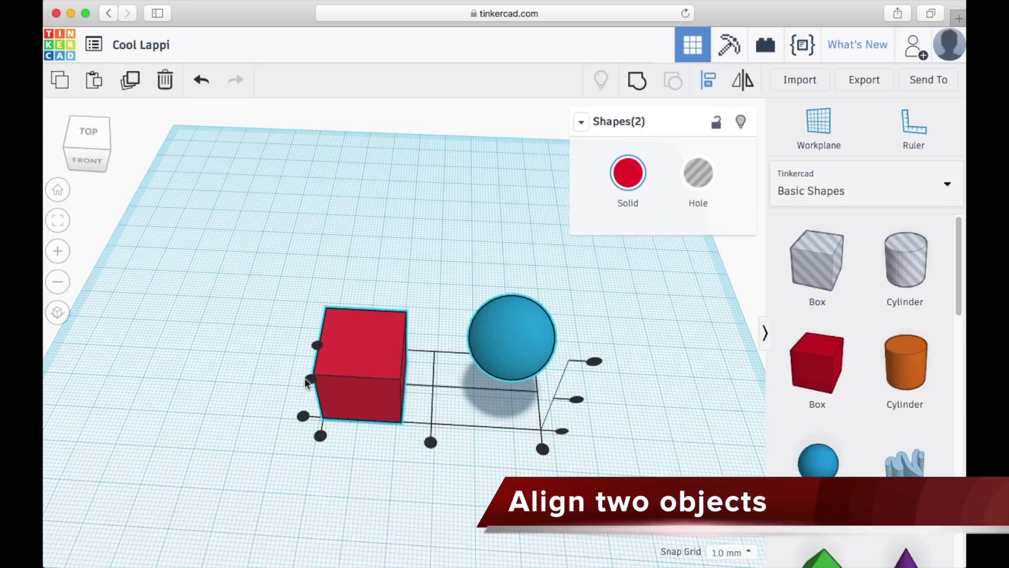
right_drag(210, 371, 218, 424)
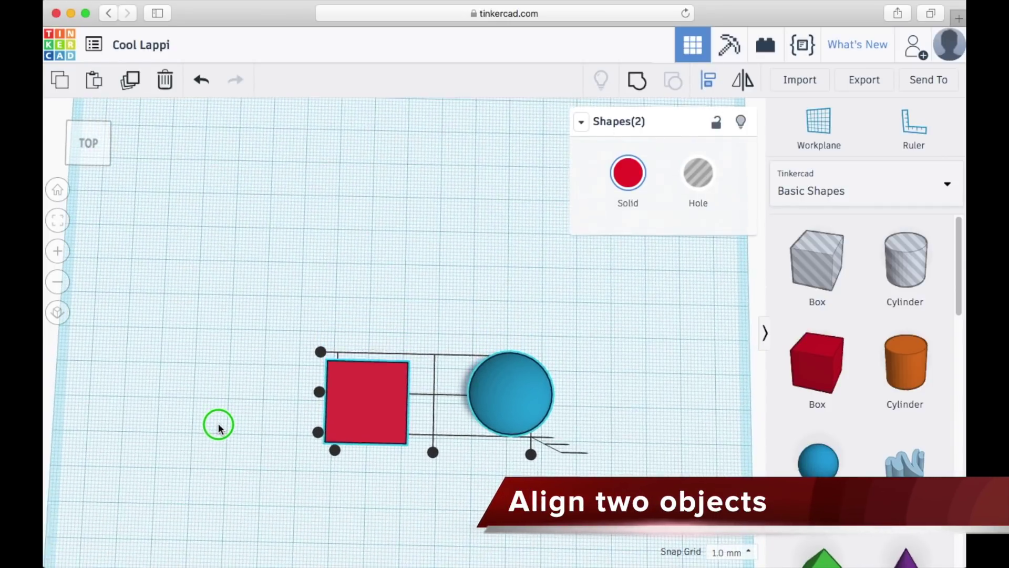
click(315, 394)
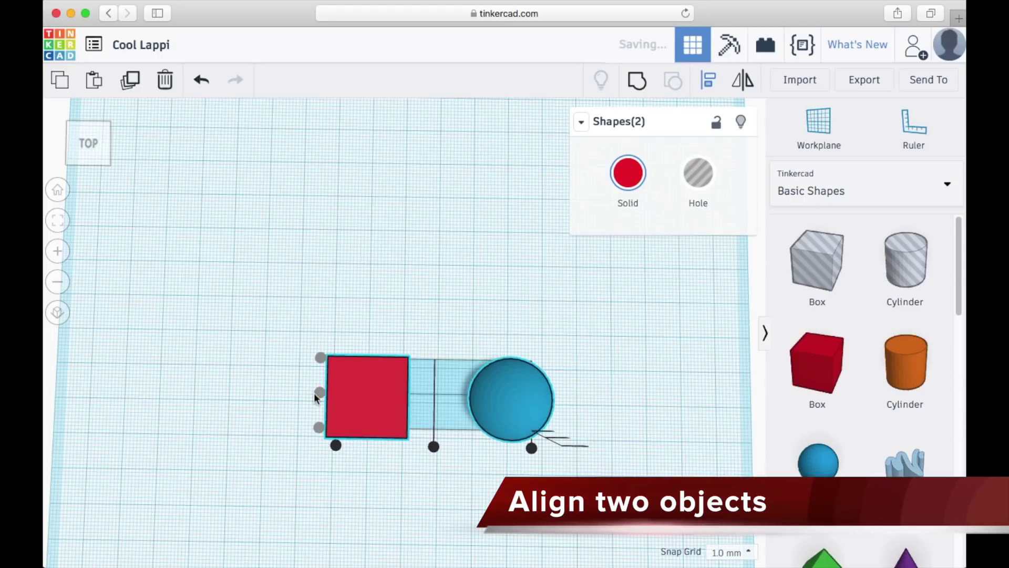
click(434, 448)
click(573, 466)
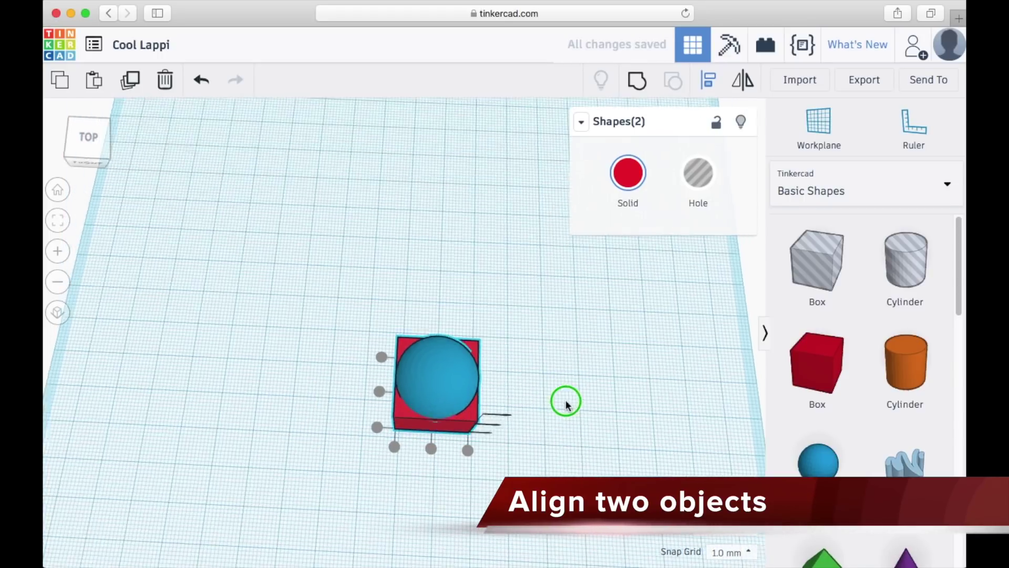
right_drag(566, 405, 489, 342)
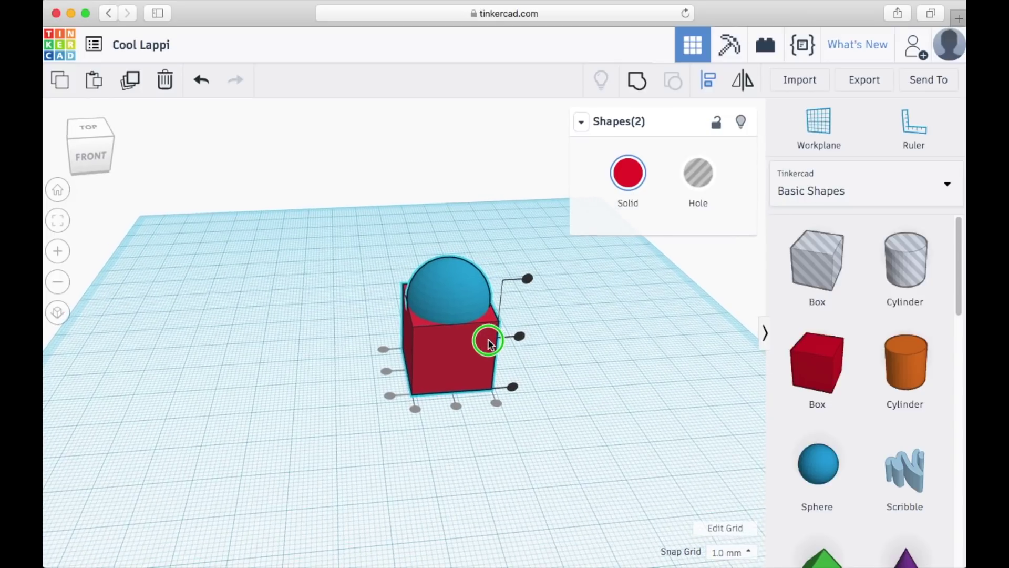
- Turn the blue half-sphere into a Hole
click(636, 395)
right_drag(636, 395, 610, 347)
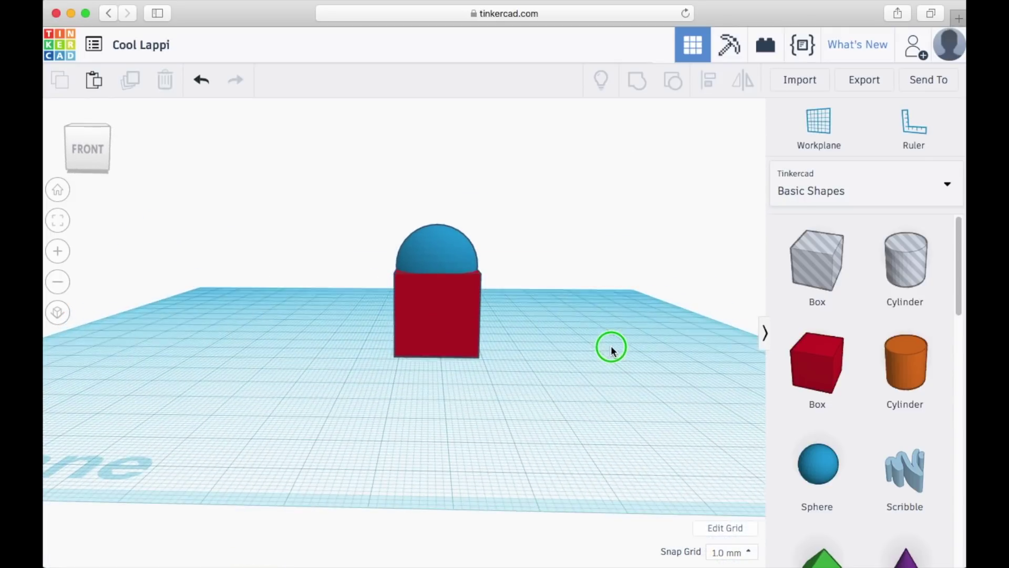
click(448, 240)
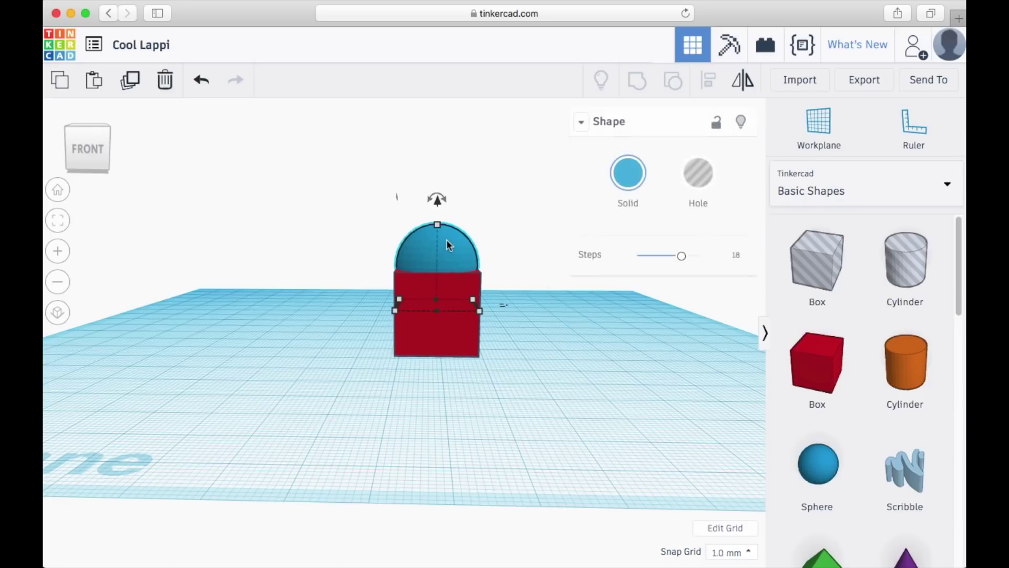
click(379, 230)
click(434, 241)
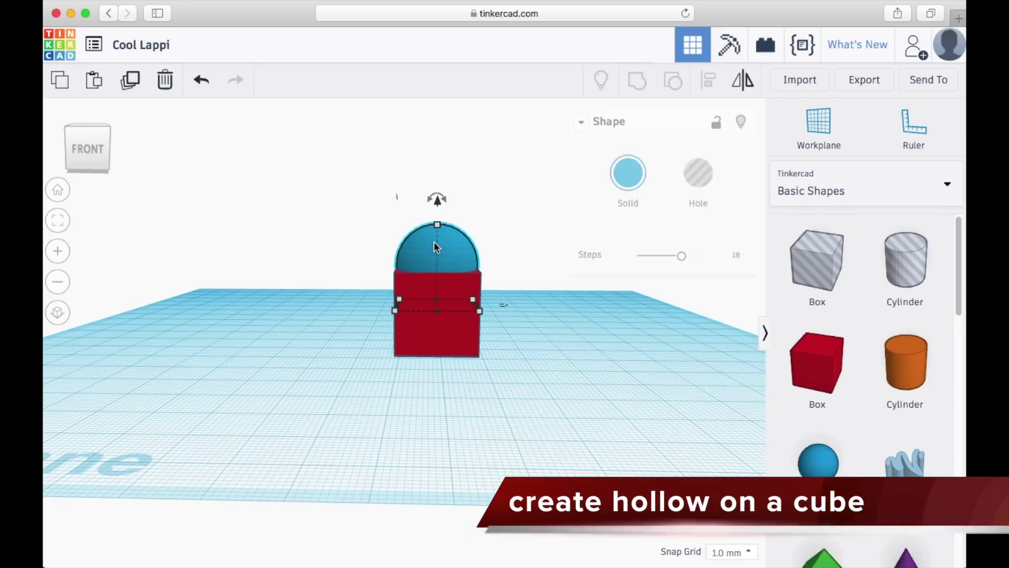
click(707, 183)
click(502, 187)
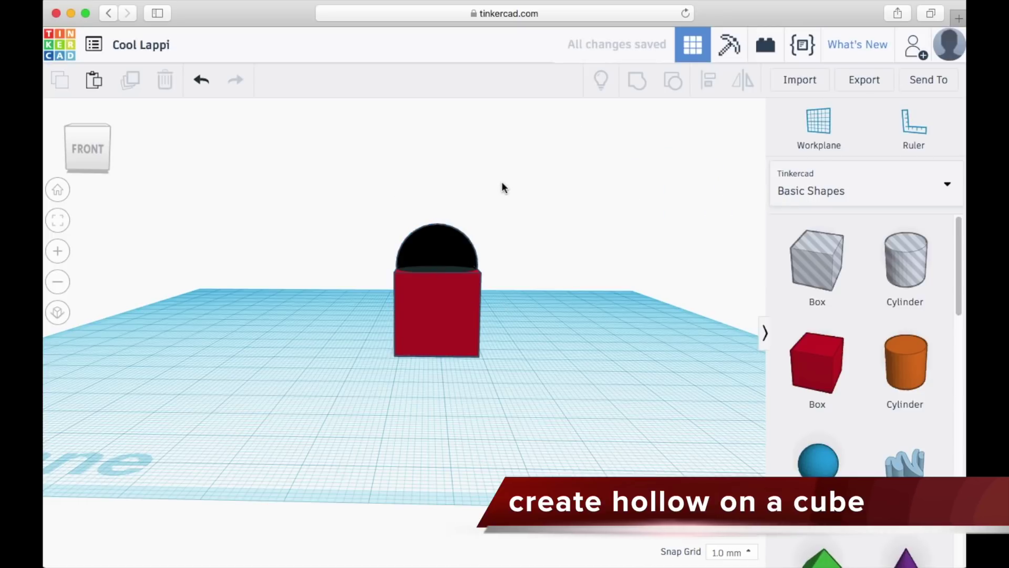
- Select the box and the hole together and Group them, carving a bowl into the box
mouse_move(577, 225)
right_down()
mouse_move(575, 273)
mouse_move(576, 218)
mouse_move(566, 227)
right_up()
drag(367, 188, 523, 367)
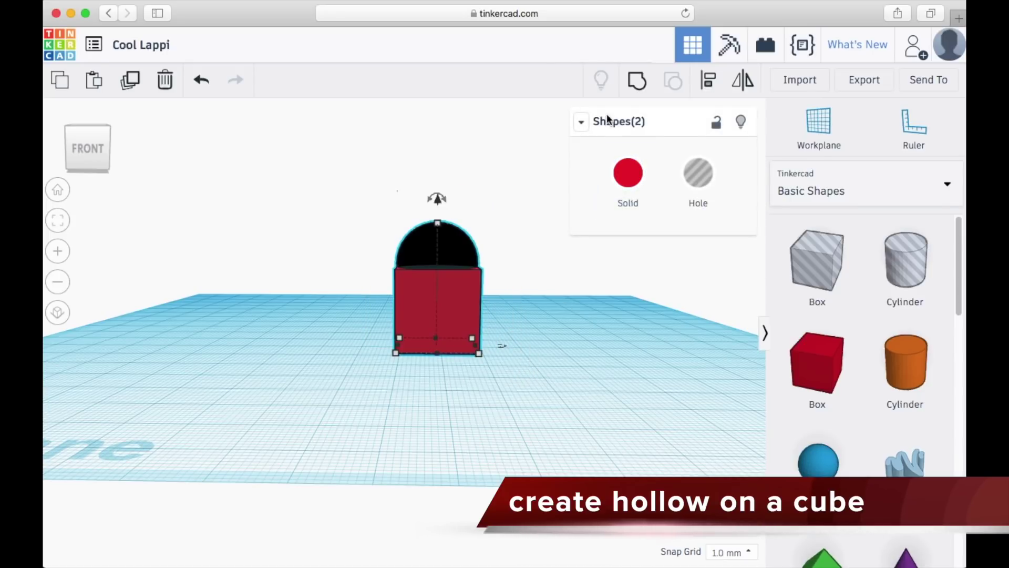
click(635, 86)
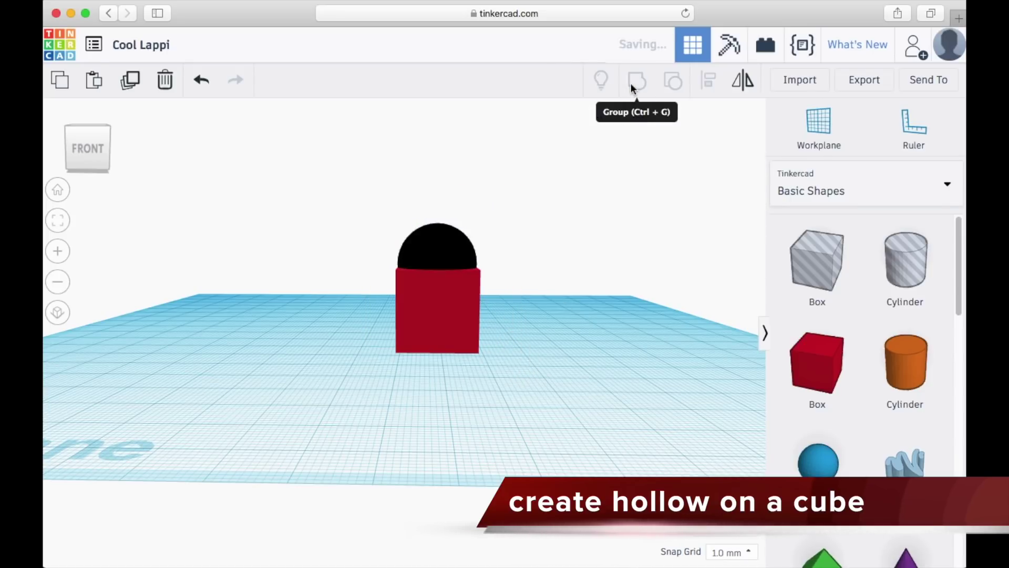
click(516, 211)
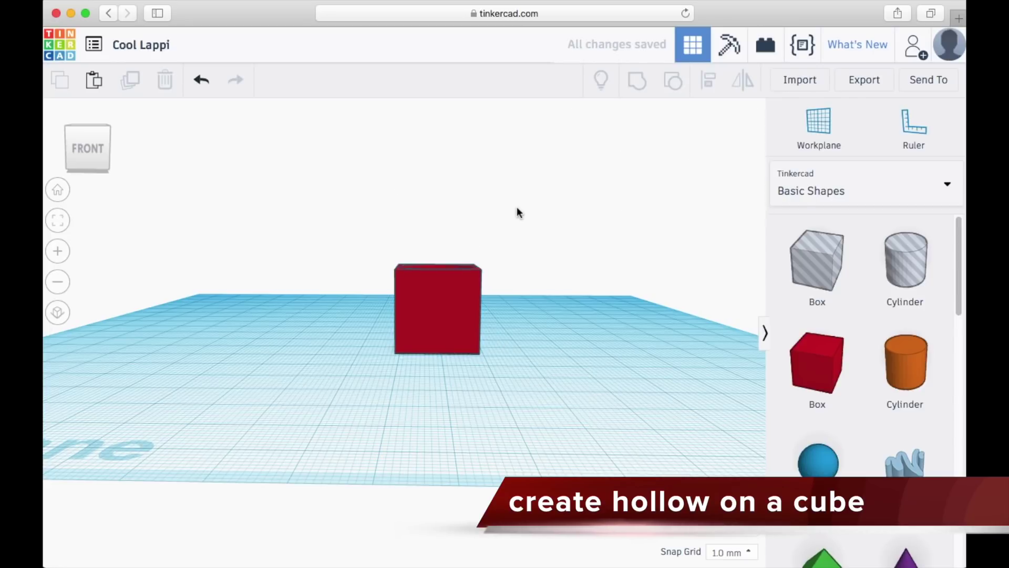
right_drag(516, 212, 573, 295)
scroll(531, 307, up, 5)
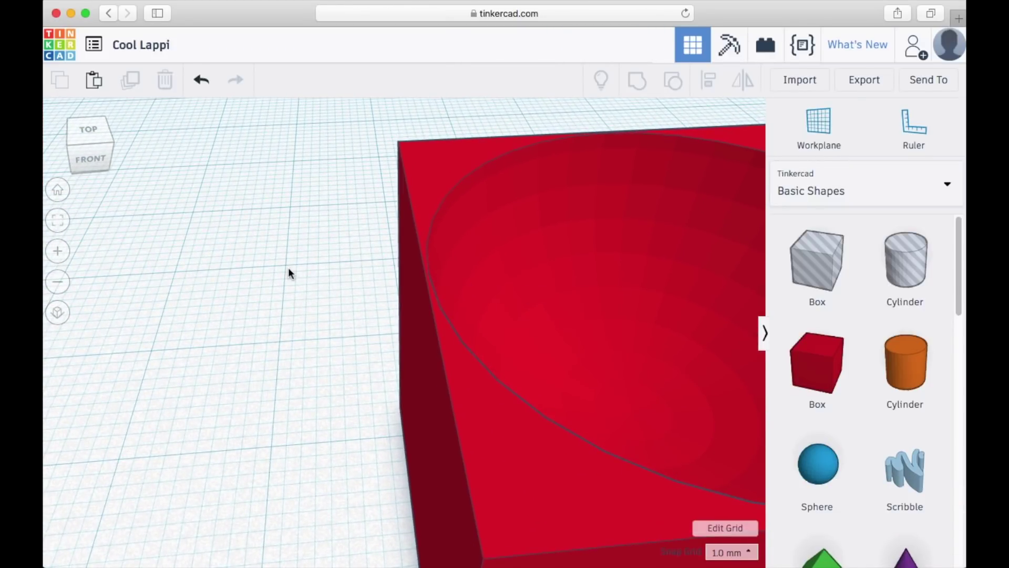
middle_drag(288, 273, 94, 274)
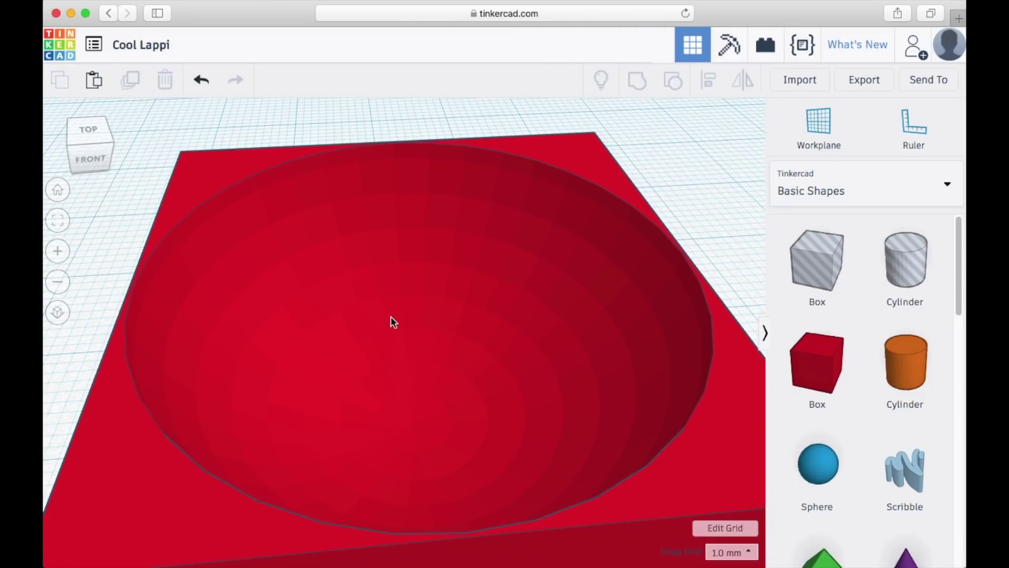
scroll(398, 318, down, 10)
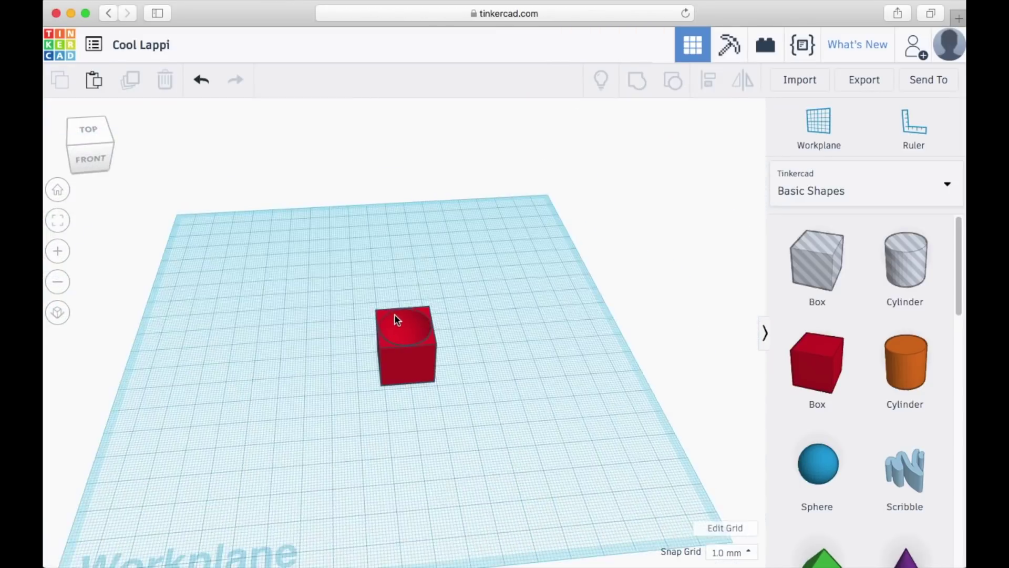
scroll(401, 322, up, 8)
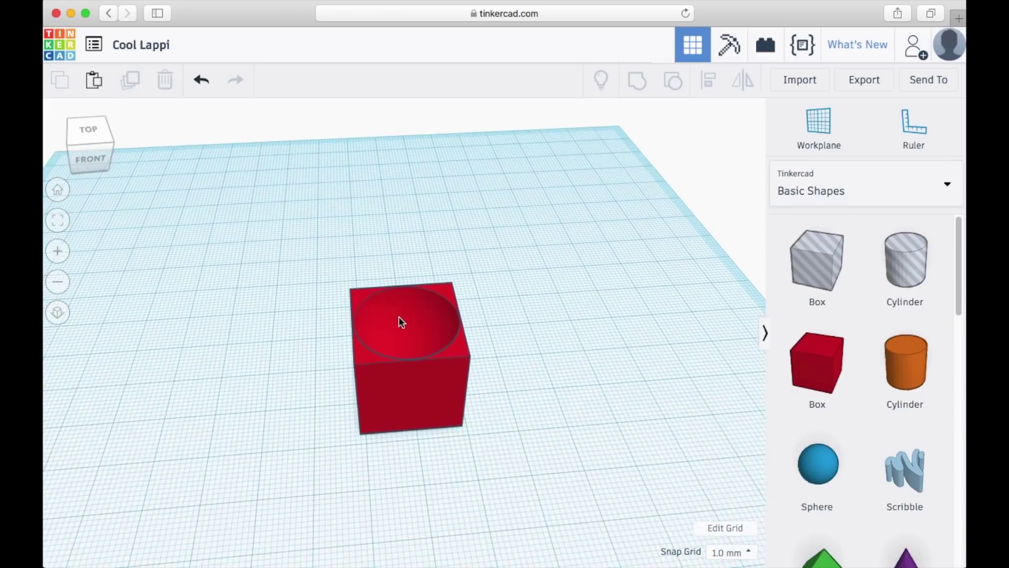
right_drag(593, 306, 584, 297)
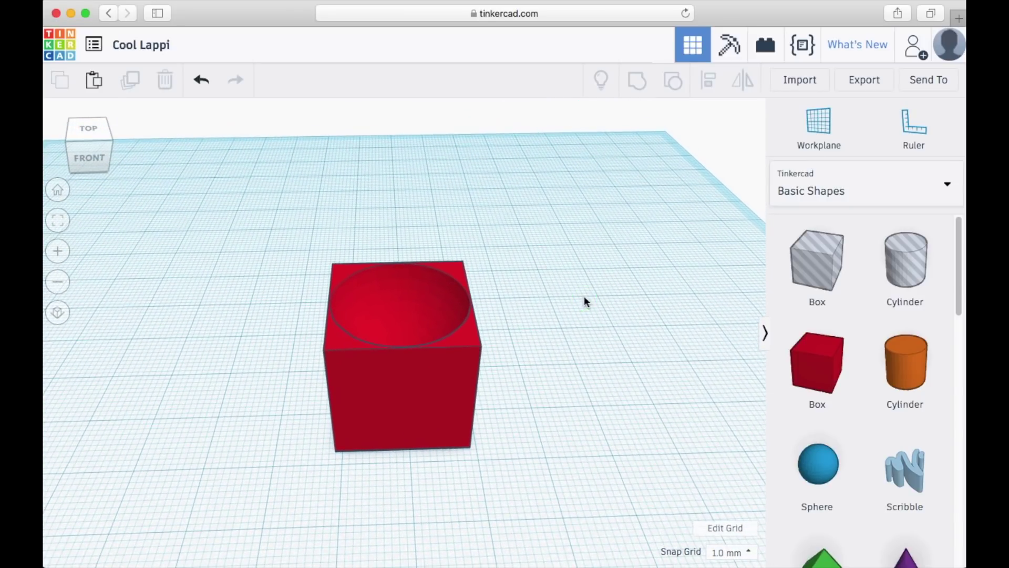
drag(280, 221, 521, 444)
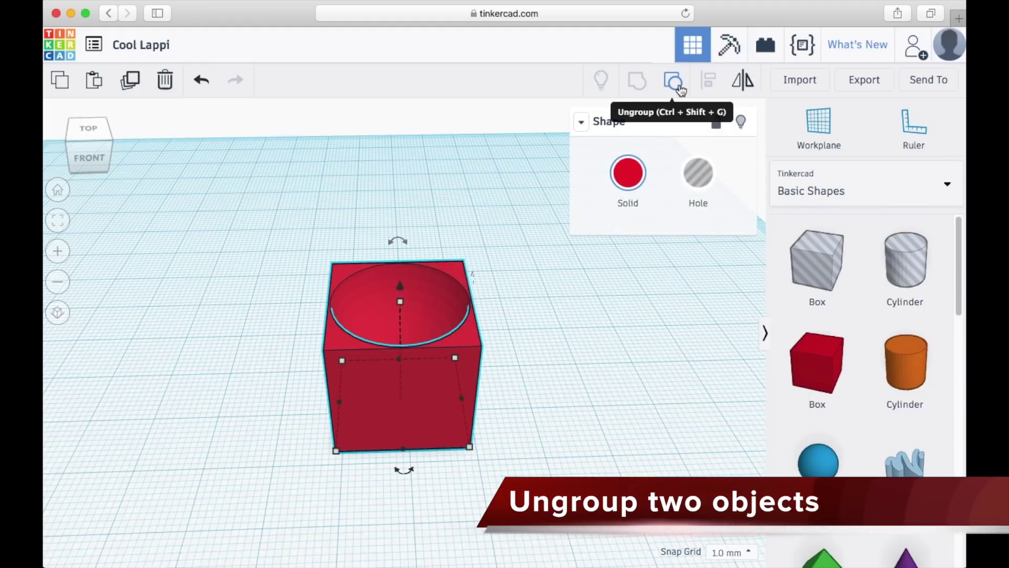
- Ungroup the carved box and make the hemisphere hole Solid again
click(675, 89)
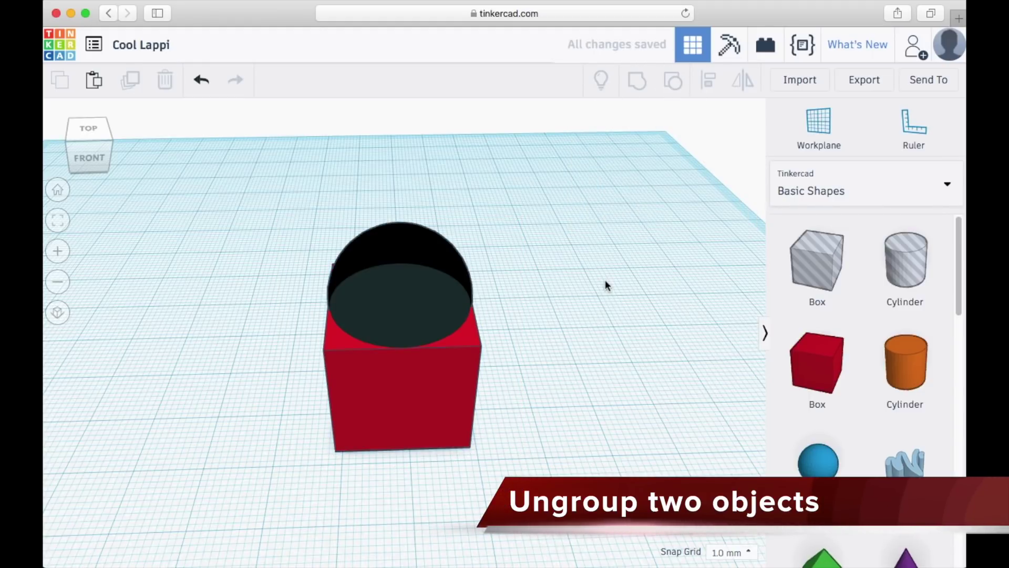
click(250, 231)
right_drag(249, 230, 252, 210)
click(393, 233)
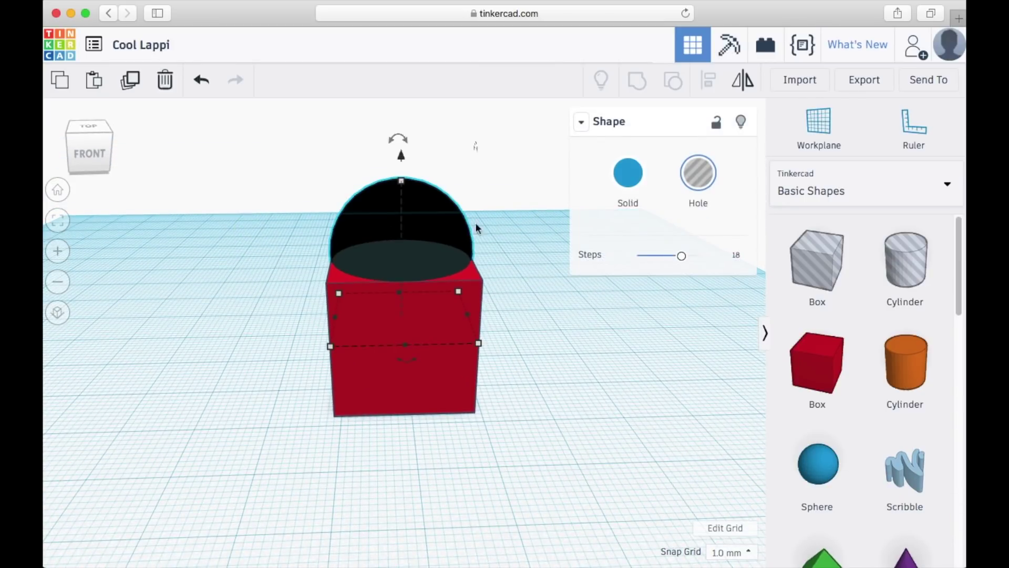
click(626, 182)
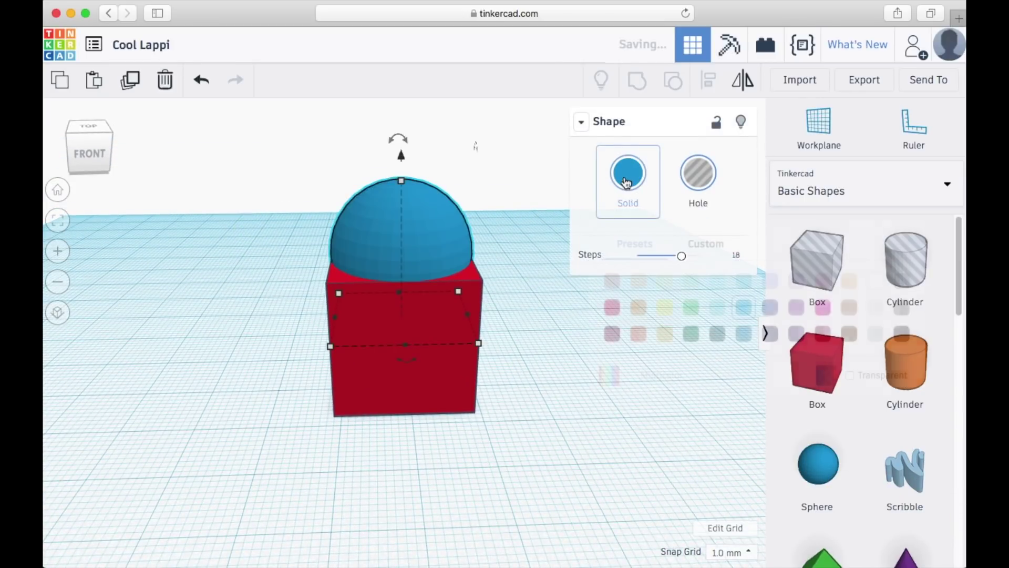
click(289, 167)
- Select the solid hemisphere and the box and group them into one red shape
right_drag(289, 166, 287, 194)
drag(330, 259, 525, 476)
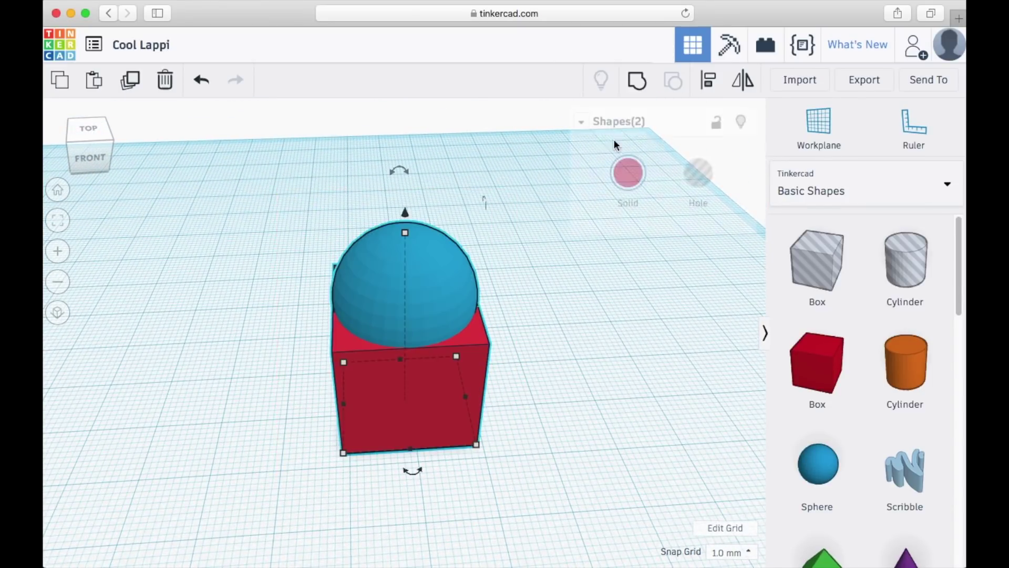
click(648, 88)
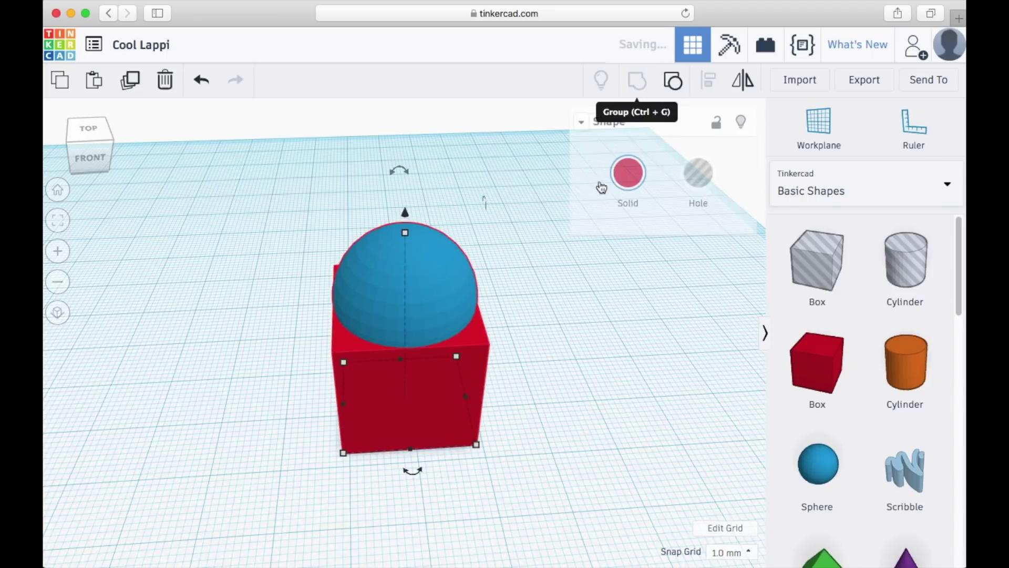
mouse_move(604, 397)
right_down()
mouse_move(588, 356)
mouse_move(598, 421)
mouse_move(588, 364)
mouse_move(622, 379)
mouse_move(561, 385)
mouse_move(595, 379)
right_up()
- Ungroup the red shape into sphere and box, then regroup them to demonstrate
drag(287, 196, 529, 433)
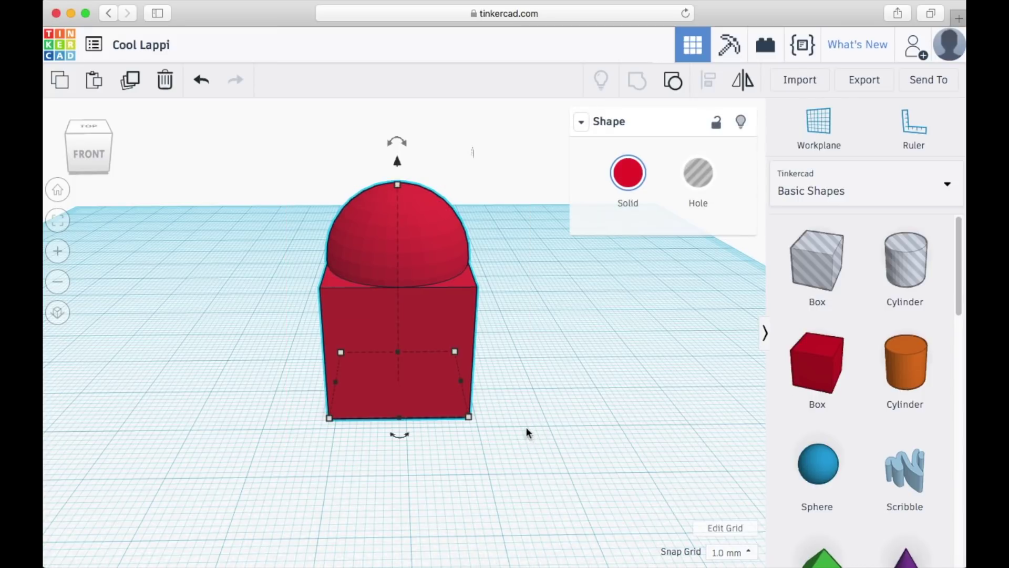
click(673, 80)
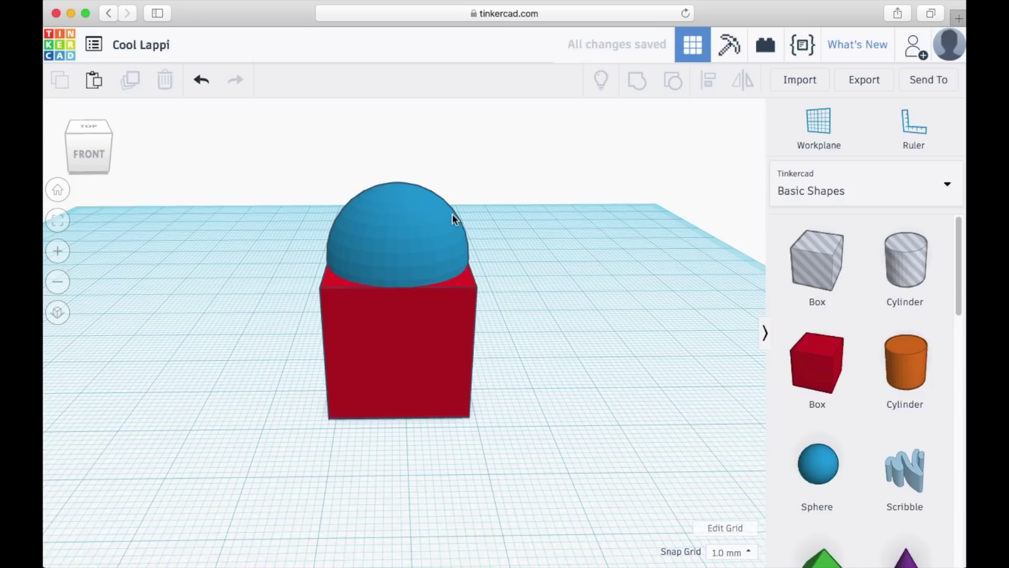
drag(250, 183, 502, 415)
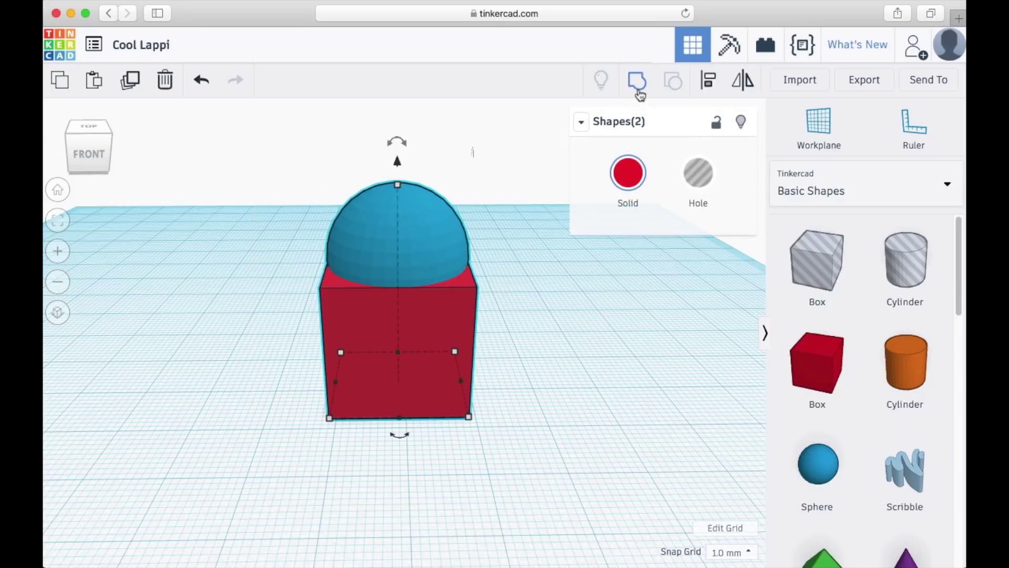
click(637, 82)
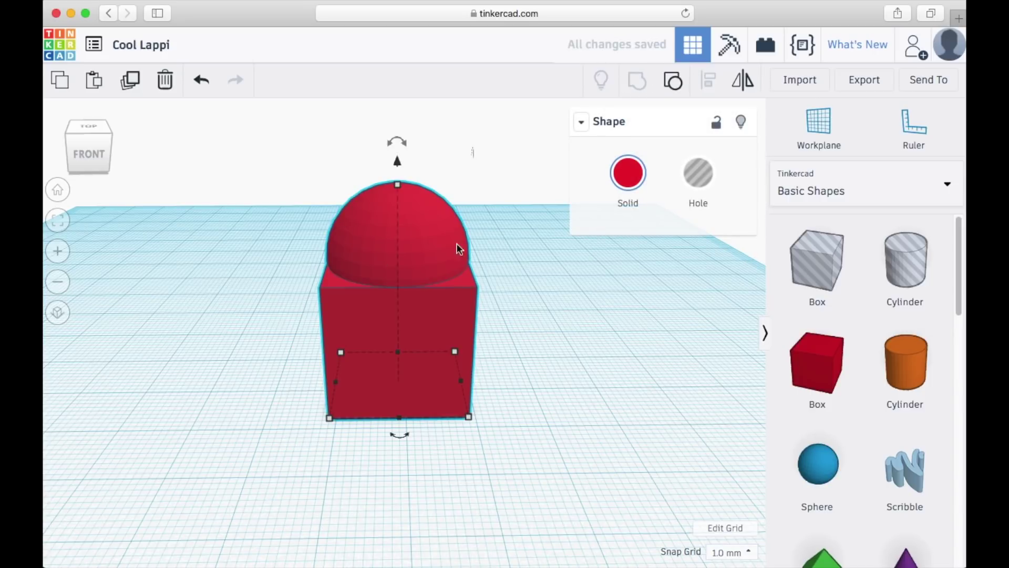
click(502, 243)
mouse_move(427, 239)
right_down()
mouse_move(500, 239)
mouse_move(434, 256)
mouse_move(434, 227)
right_up()
- Select the combined red model in front view and adjust its height above the workplane
click(96, 155)
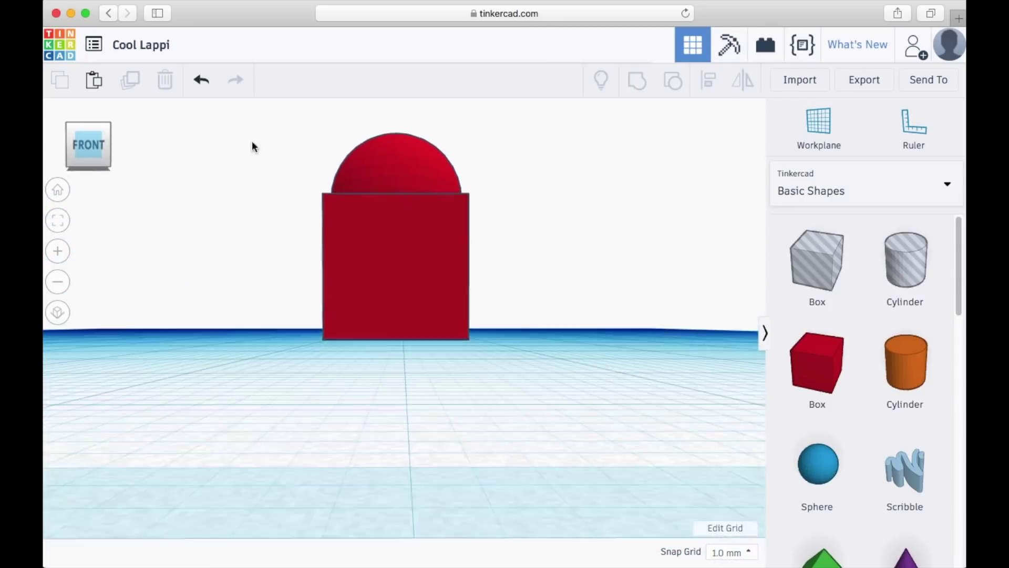
drag(274, 128, 528, 341)
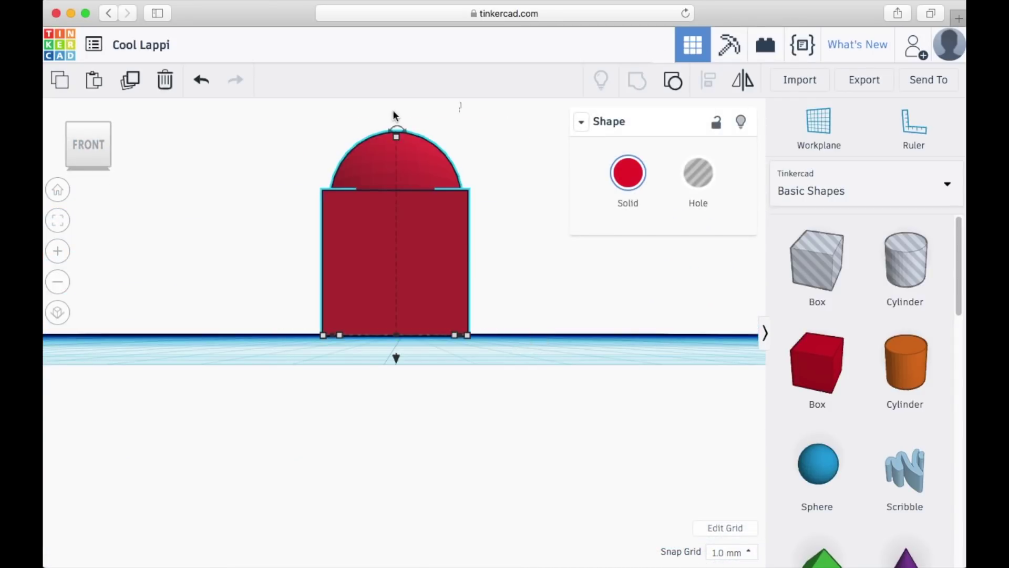
drag(397, 358, 335, 366)
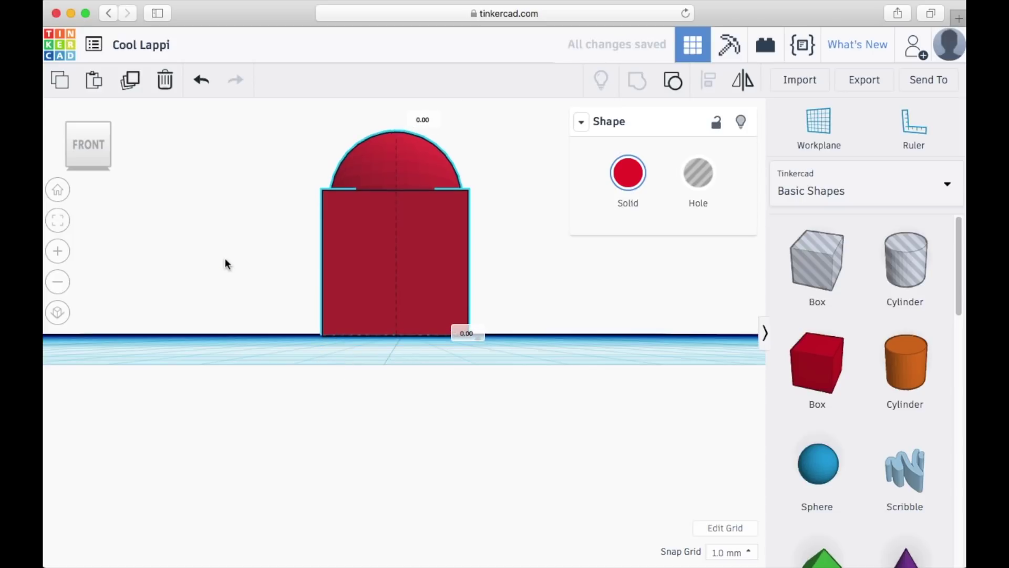
right_drag(225, 263, 234, 298)
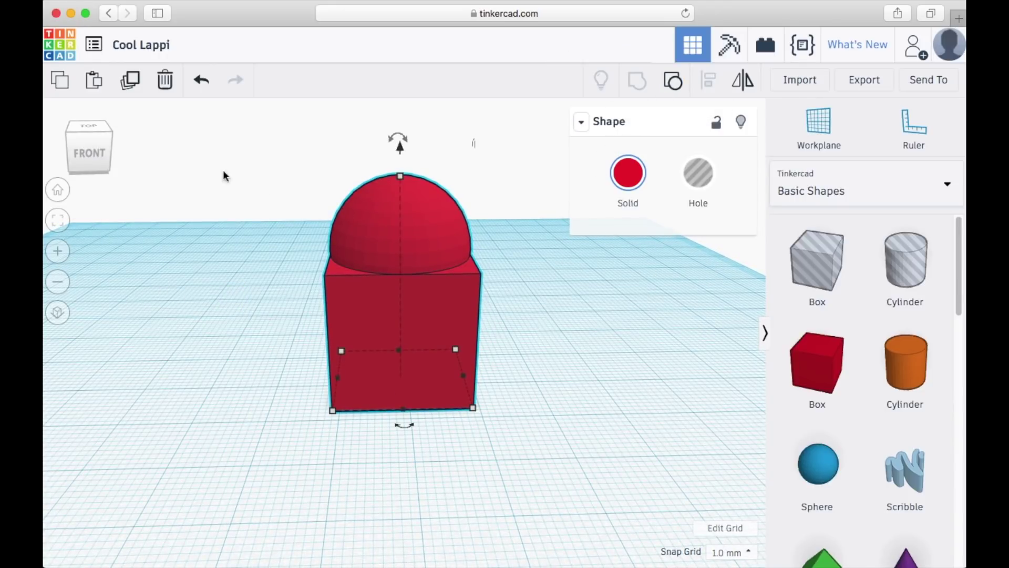
- Reselect the grouped red model and Ungroup it into blue hemisphere and red box
click(332, 148)
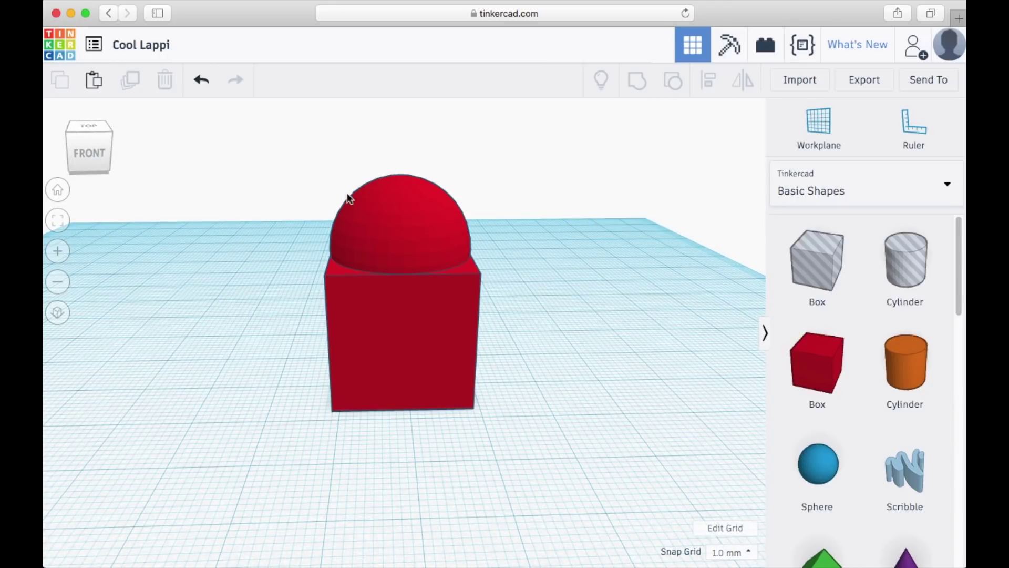
click(383, 201)
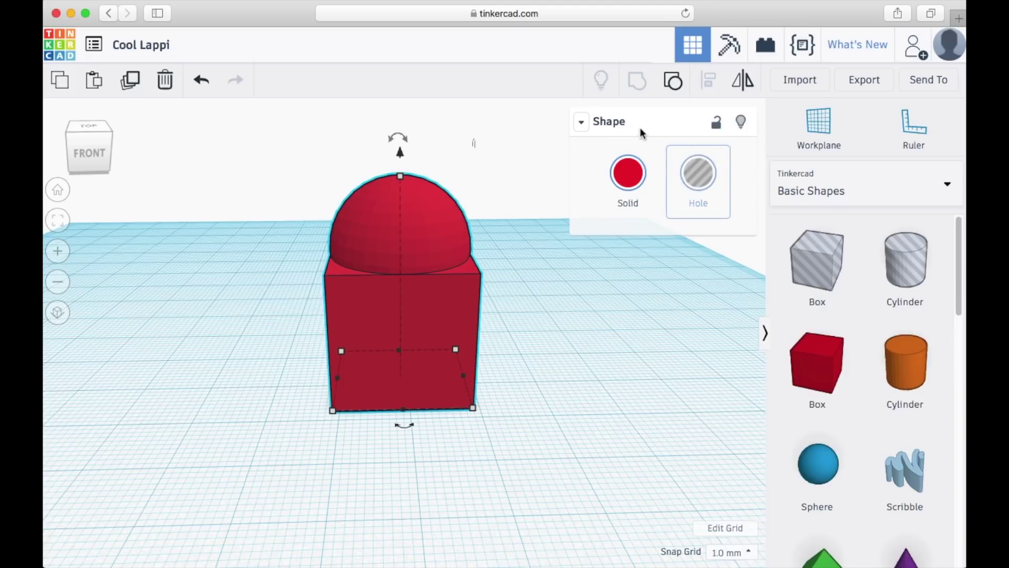
click(673, 82)
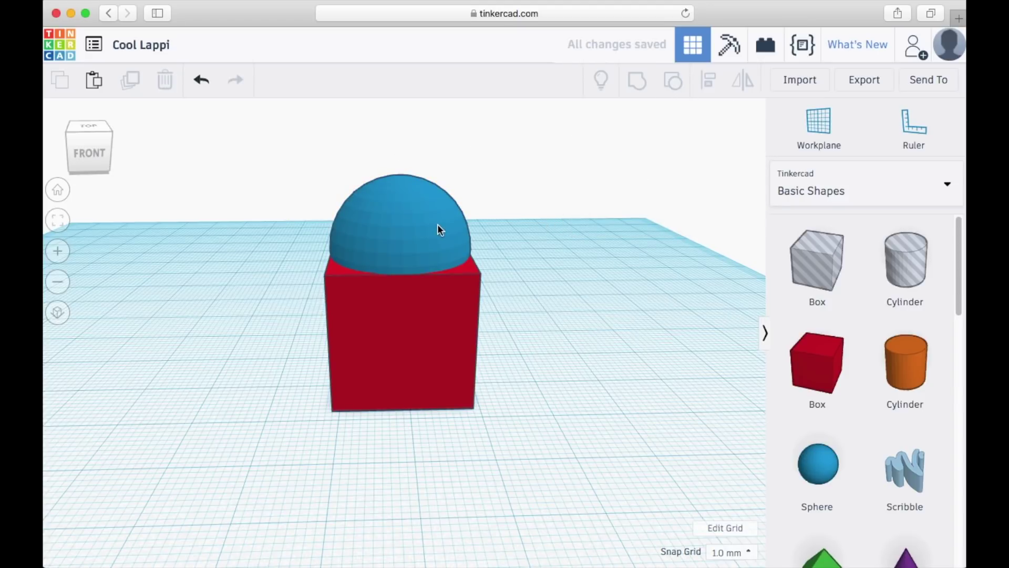
right_drag(438, 224, 416, 183)
click(415, 183)
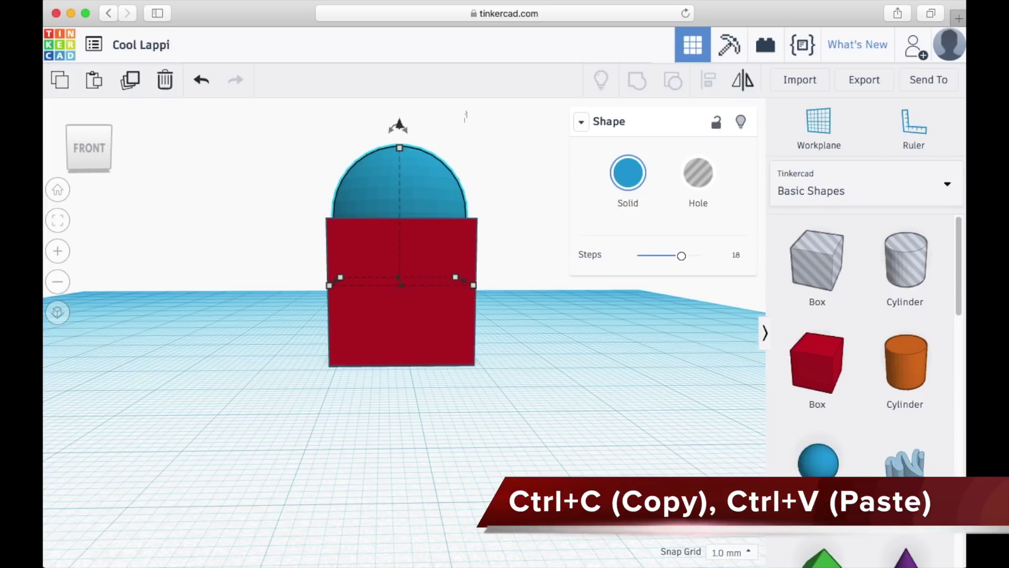
key(ctrl+c)
key(ctrl+v)
drag(463, 190, 584, 197)
right_drag(237, 209, 169, 270)
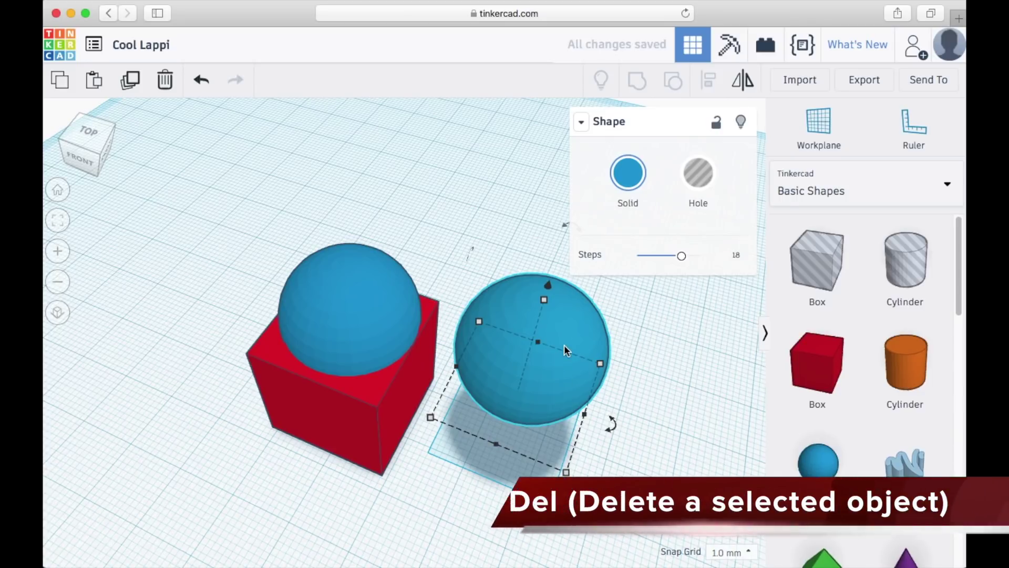
key(Delete)
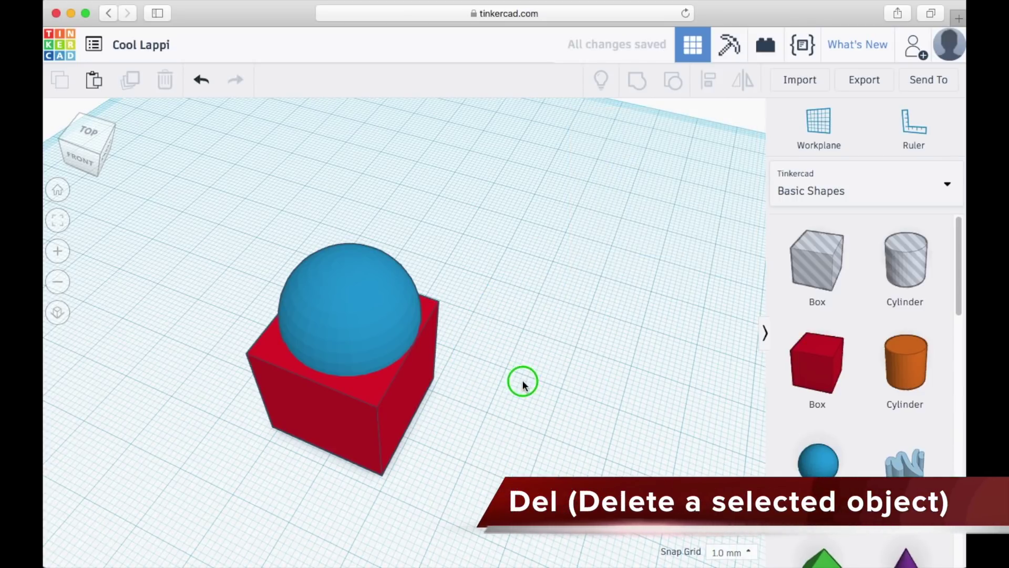
right_drag(522, 380, 591, 338)
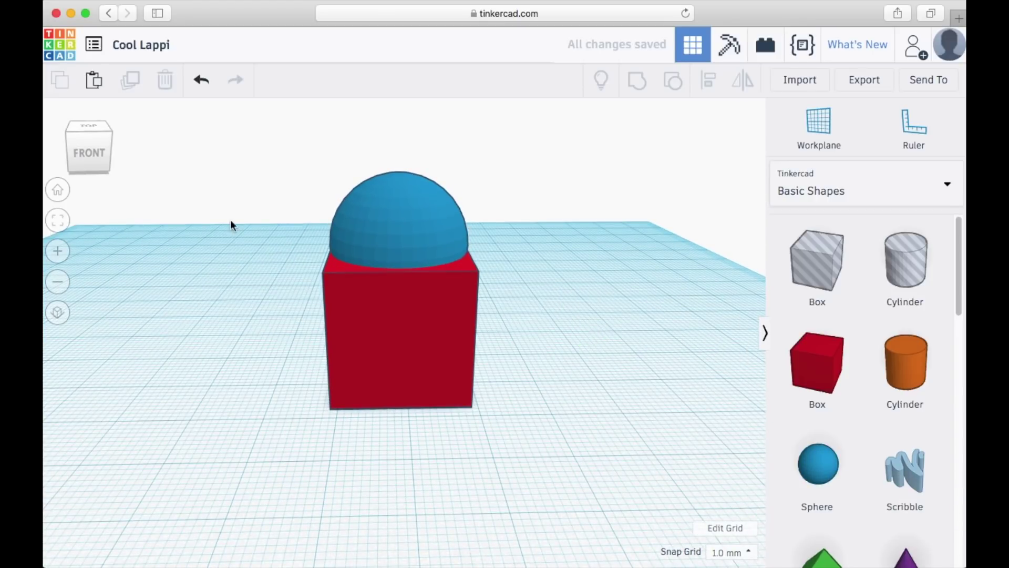
click(409, 207)
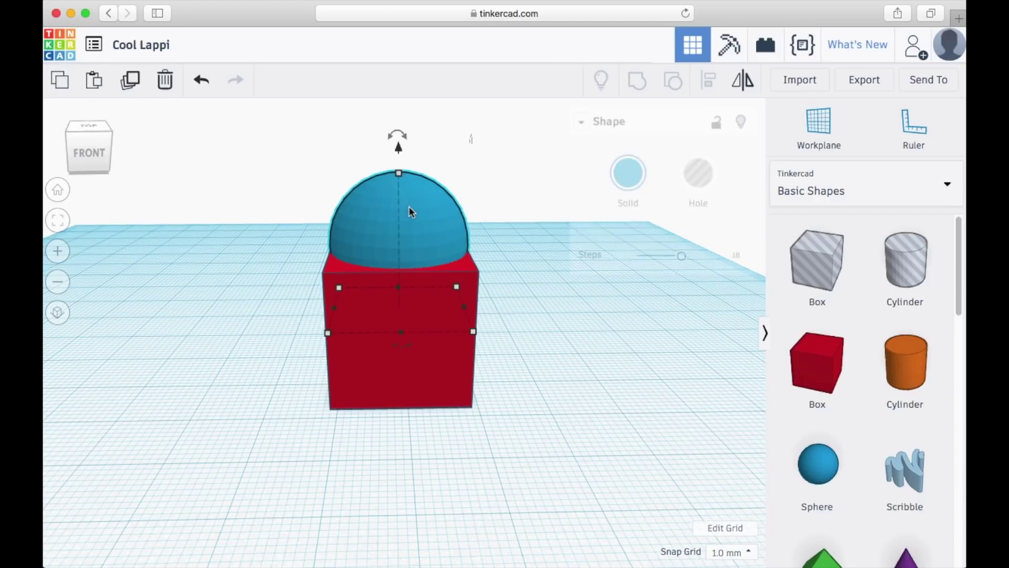
click(136, 85)
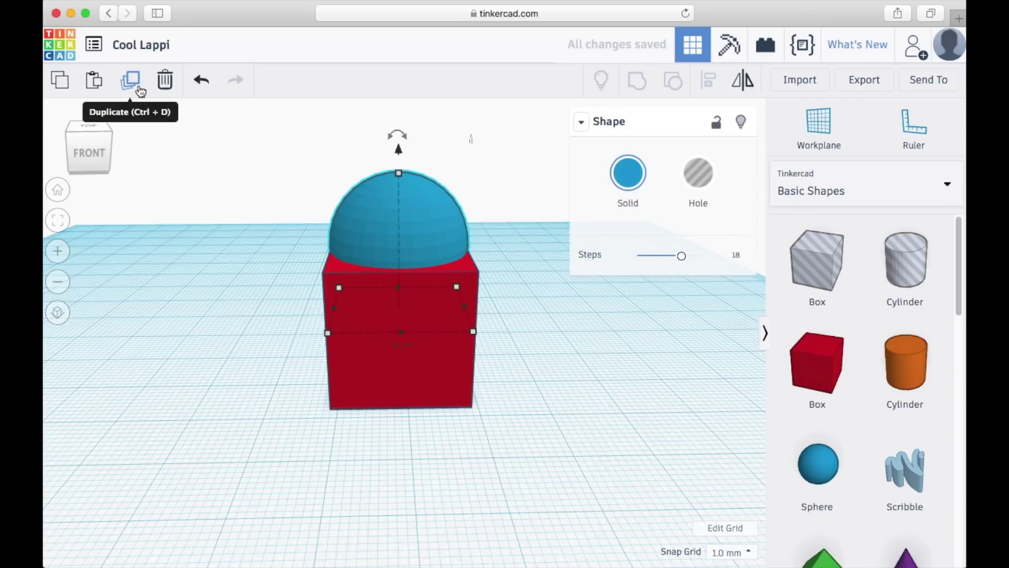
drag(428, 207, 591, 212)
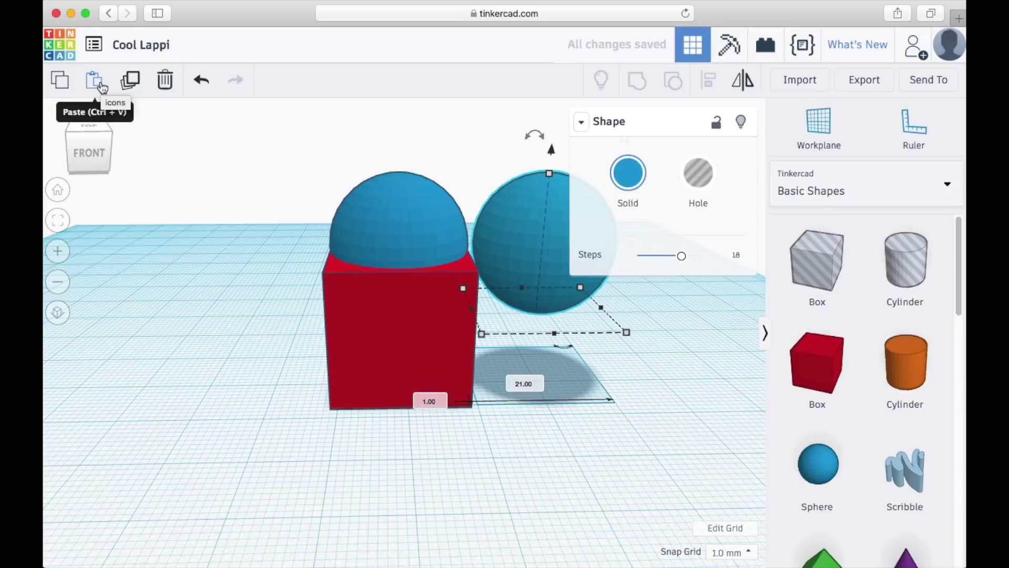
click(169, 83)
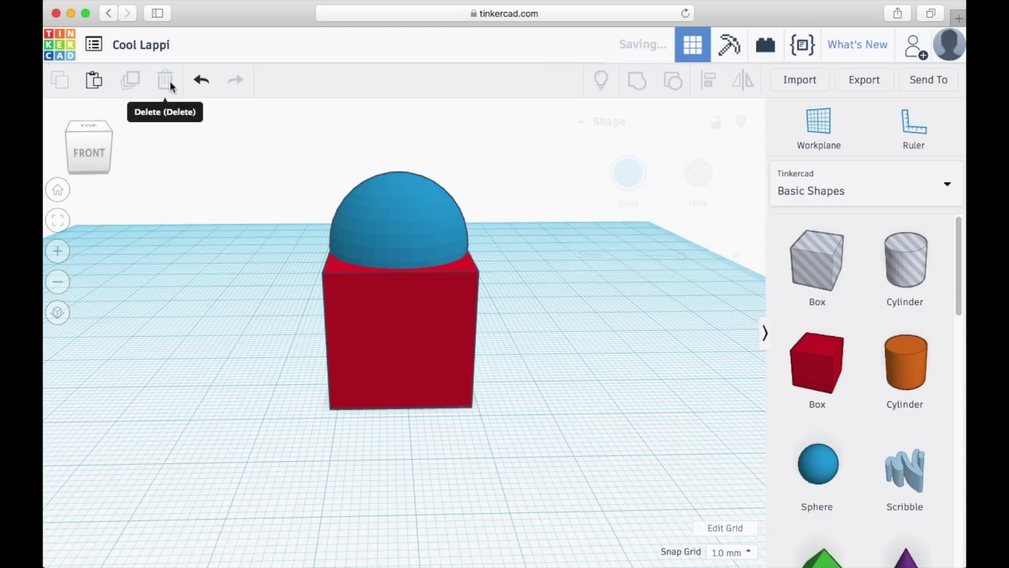
key(ctrl+a)
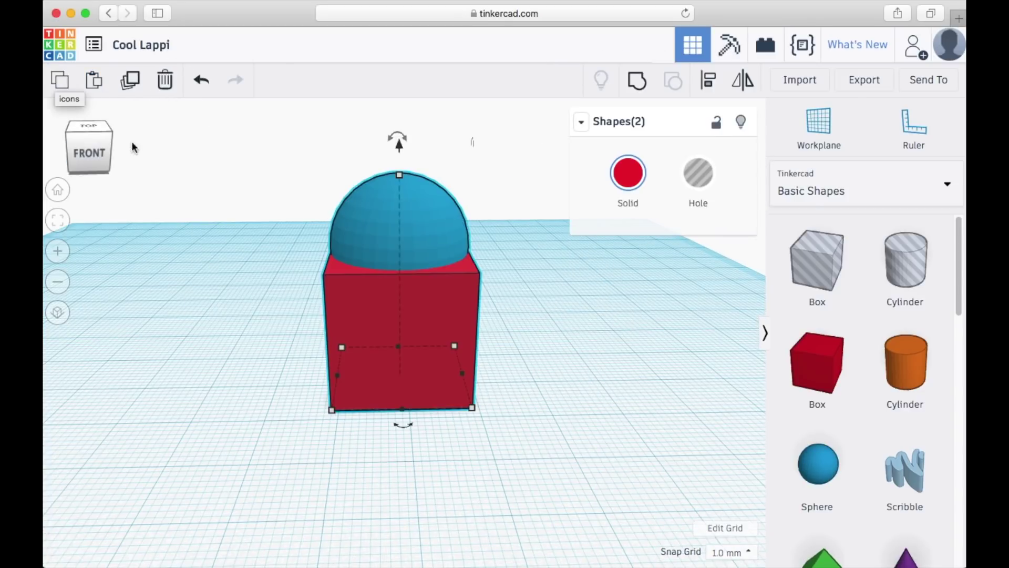
click(64, 85)
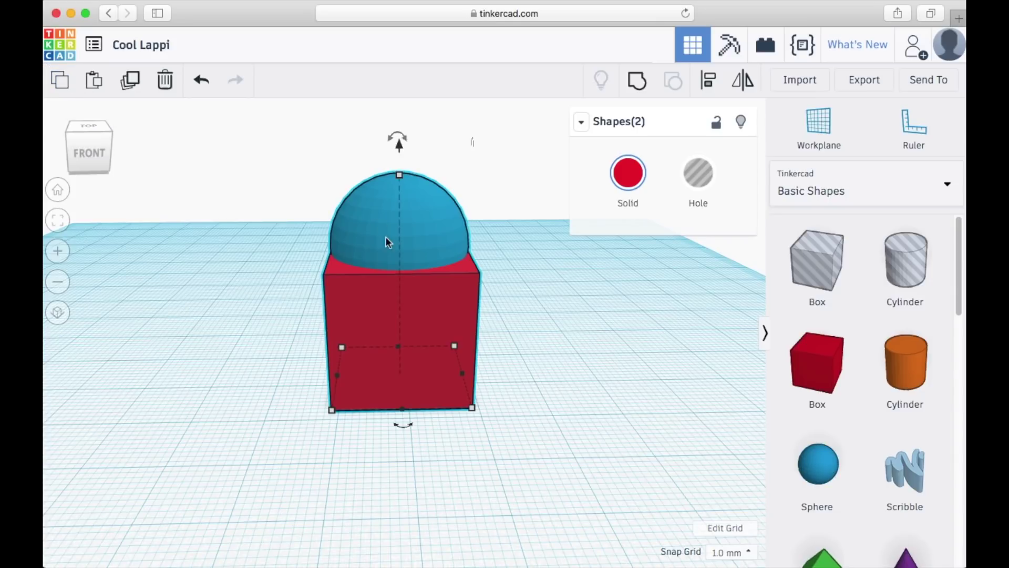
click(96, 84)
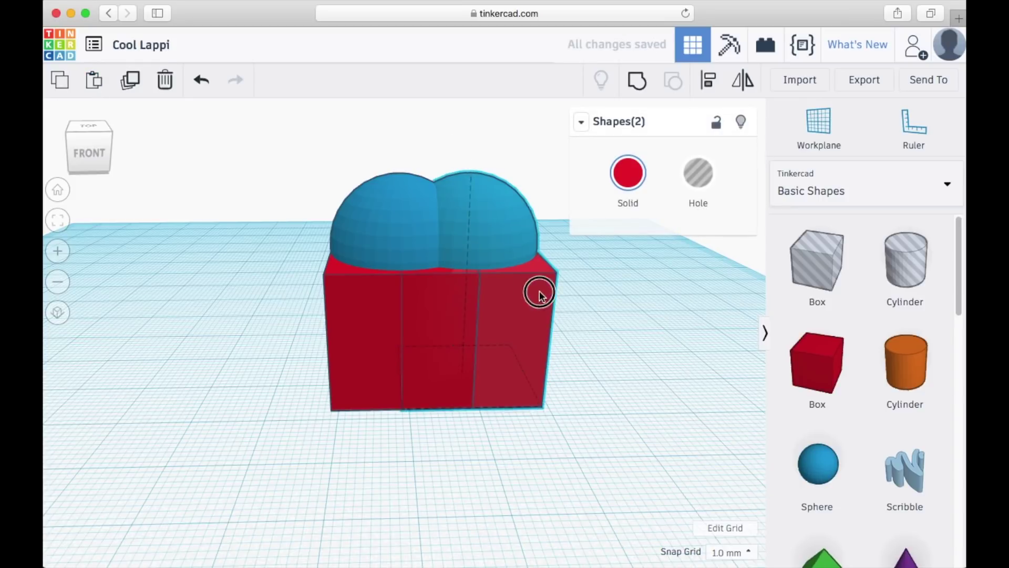
drag(540, 291, 641, 297)
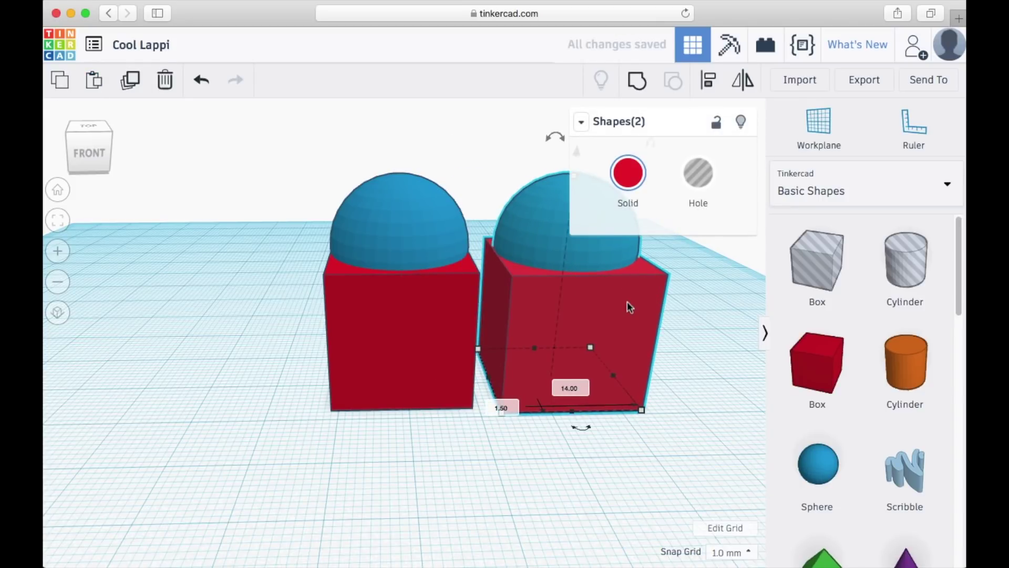
drag(655, 401, 663, 423)
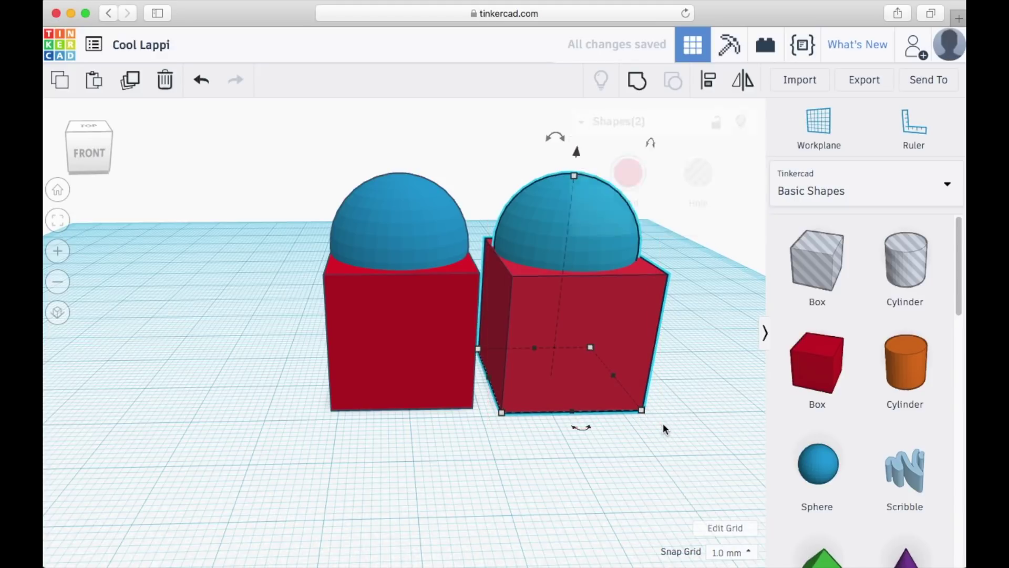
key(Delete)
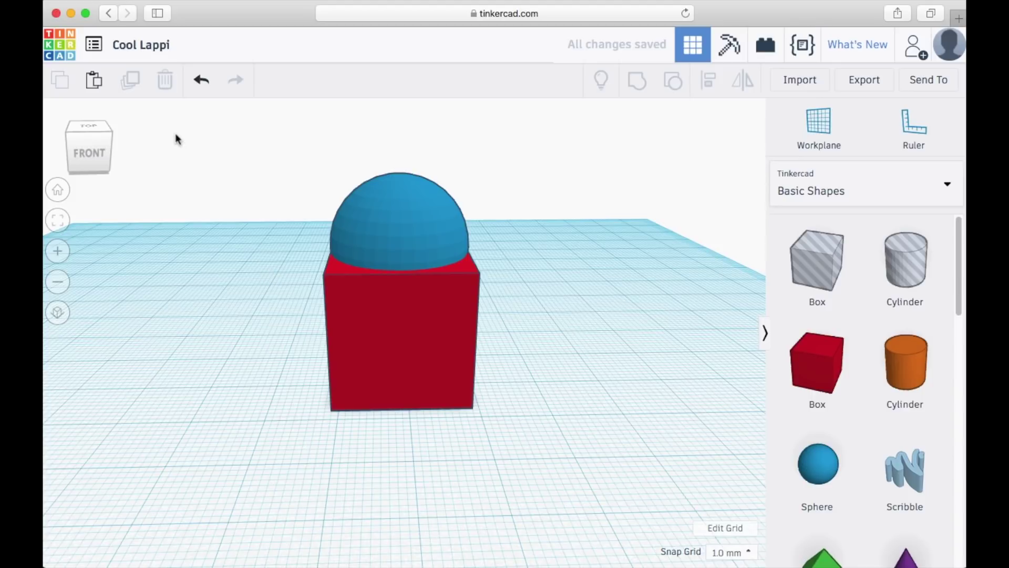
click(202, 81)
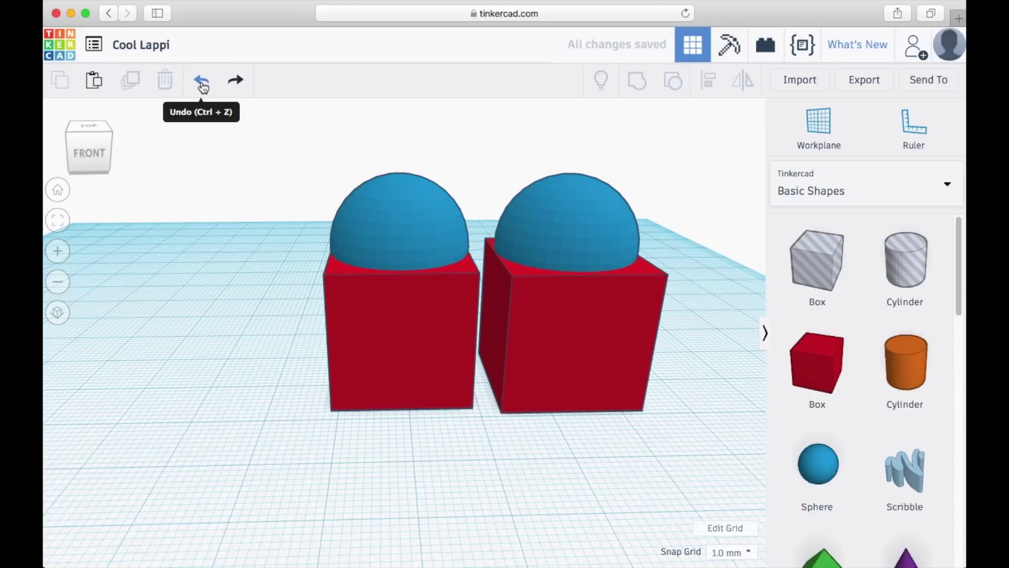
click(238, 81)
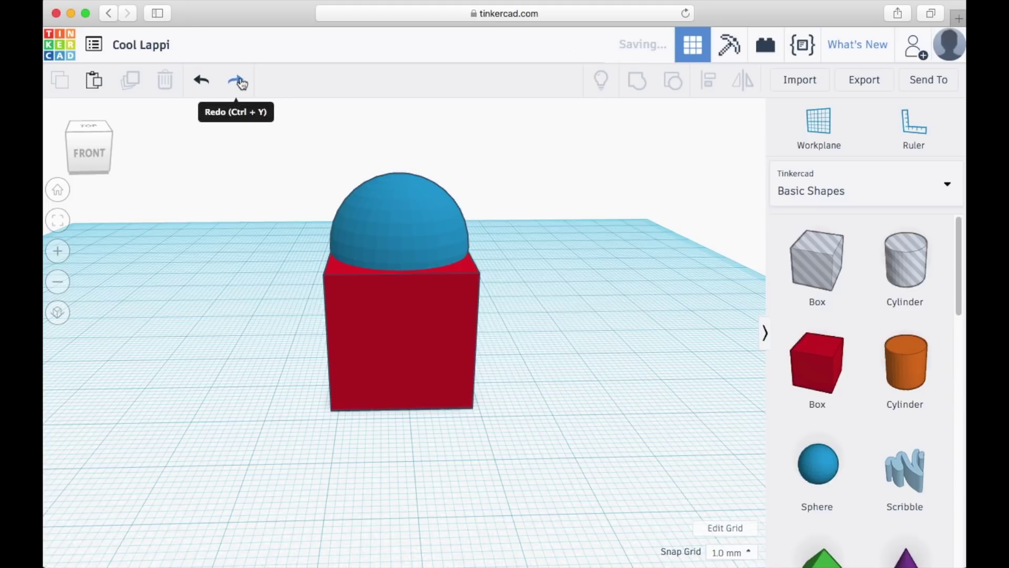
click(211, 83)
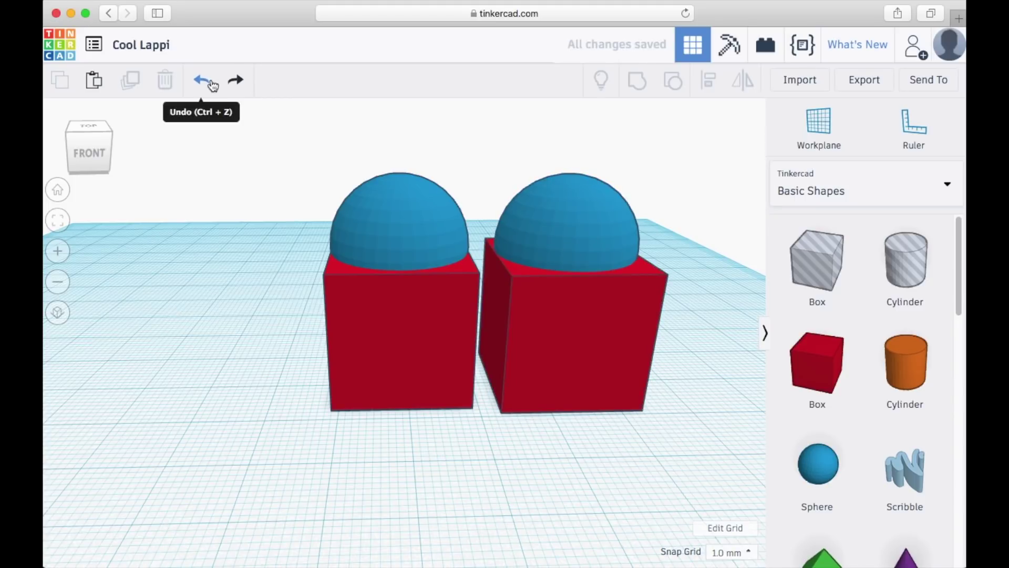
click(237, 80)
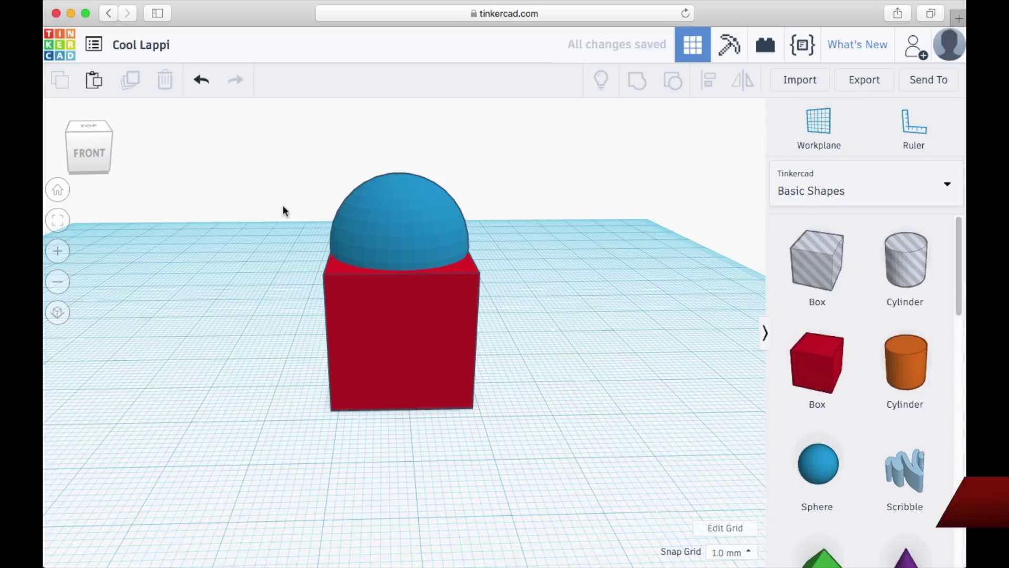
- Change the project title from 'Cool Lappi' to 'hemi and cube'
click(170, 46)
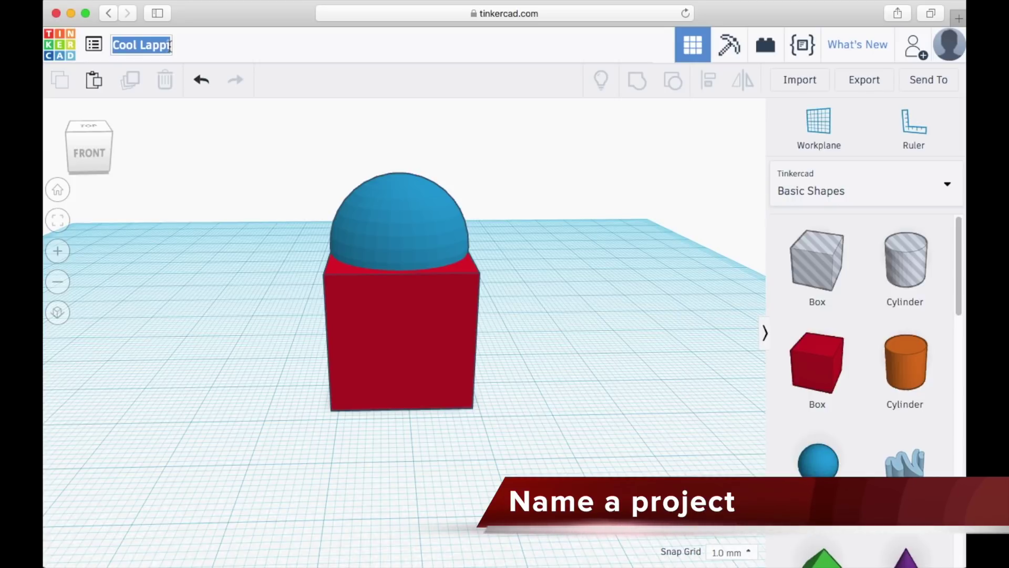
text(hemi and)
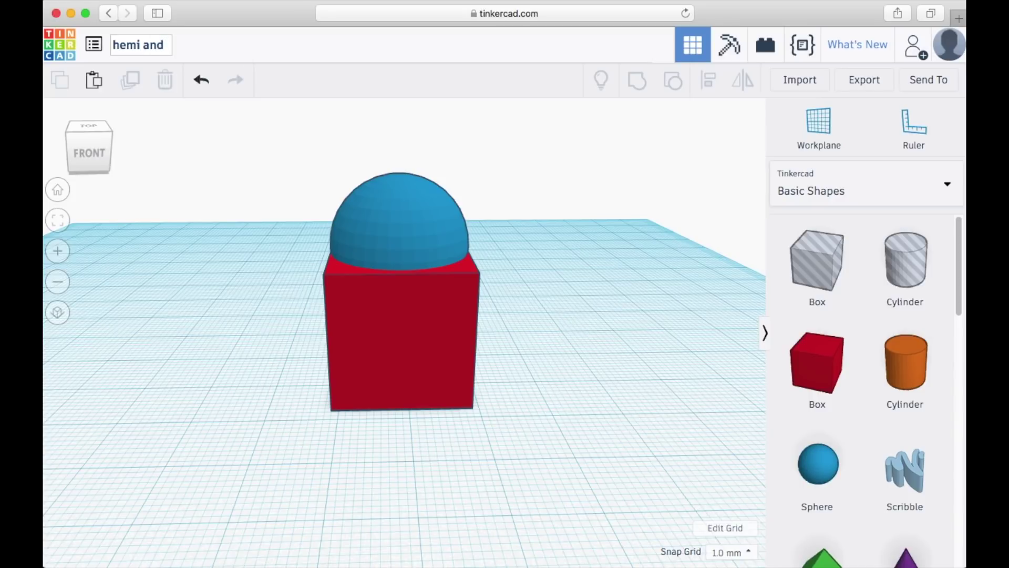
text(cube)
click(241, 46)
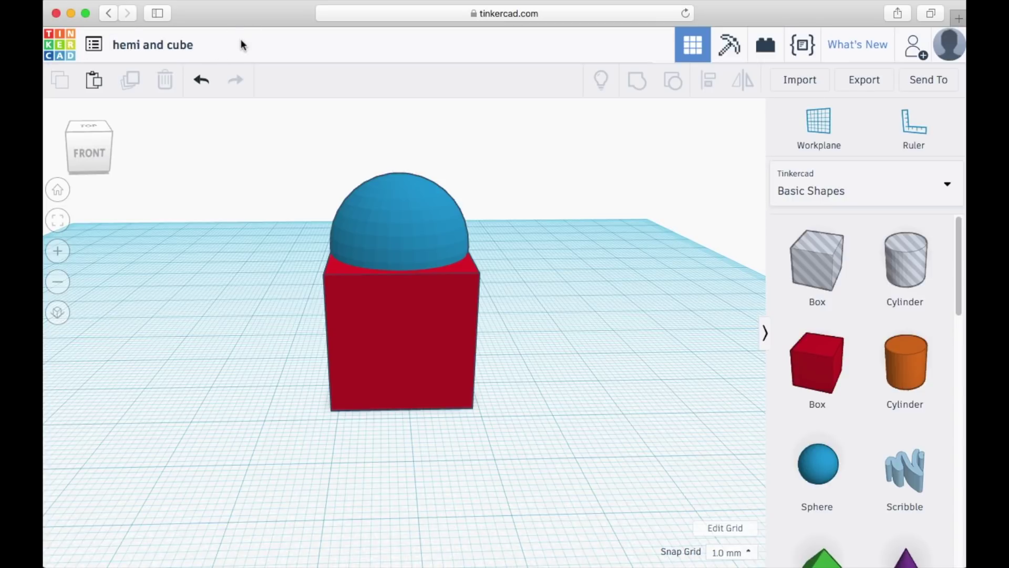